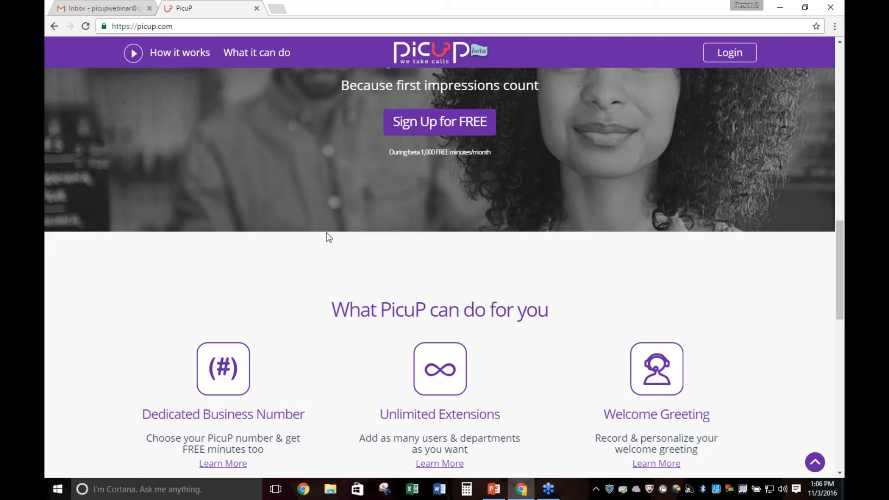
Choose New Jersey as the state and 732 as the area code for the PicuP number
scroll(316, 292, up, 12)
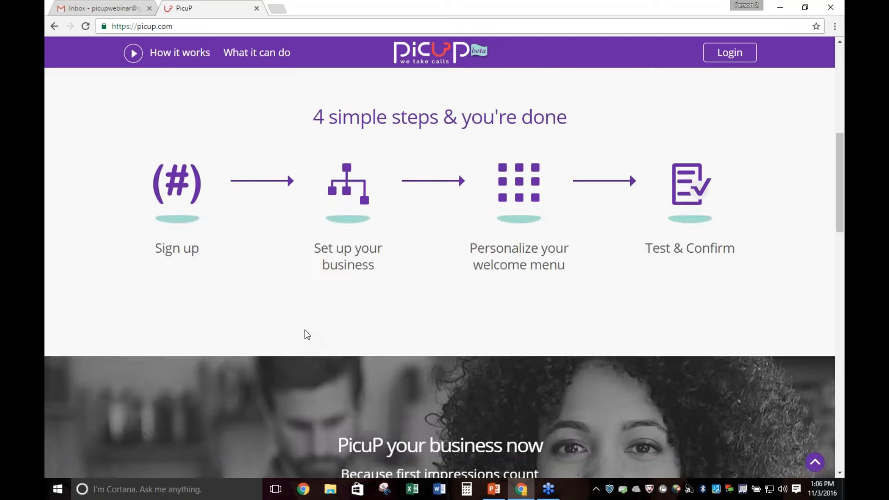
scroll(305, 330, up, 4)
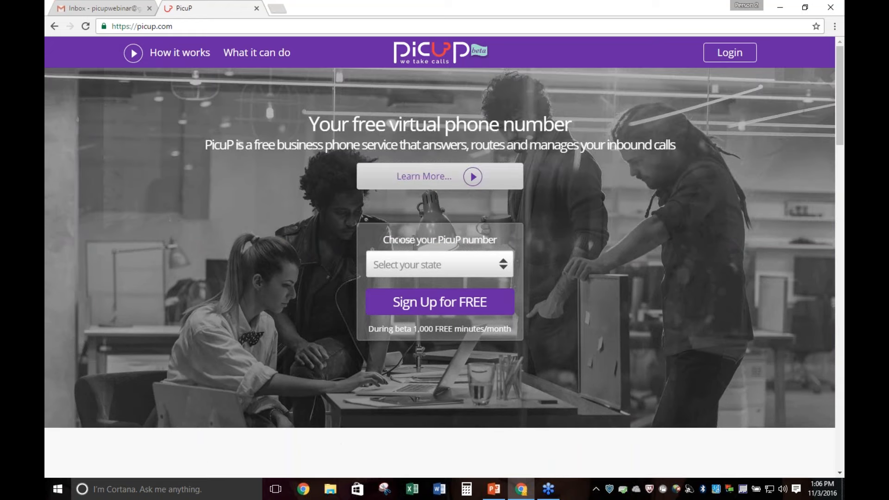
click(499, 264)
drag(511, 83, 513, 132)
click(497, 194)
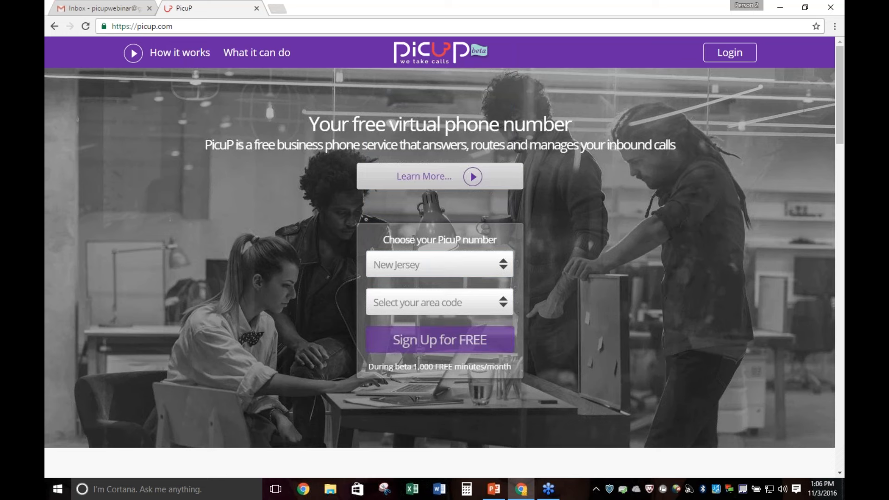
click(500, 304)
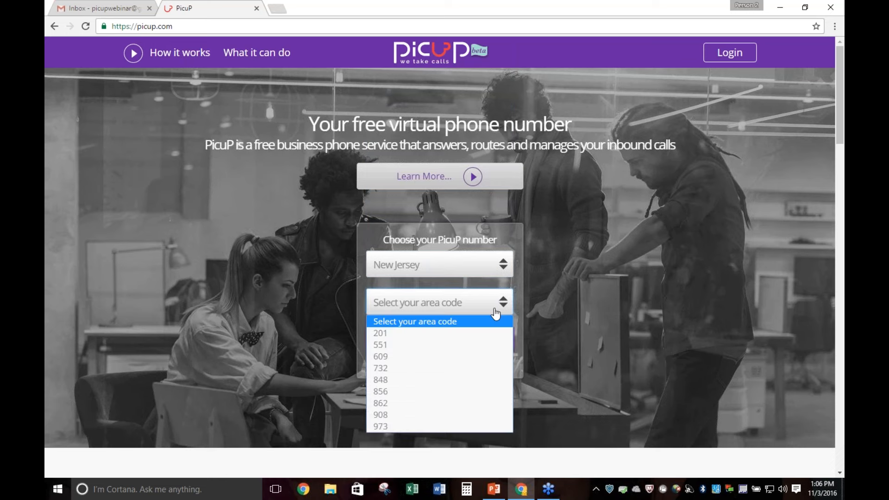
click(478, 369)
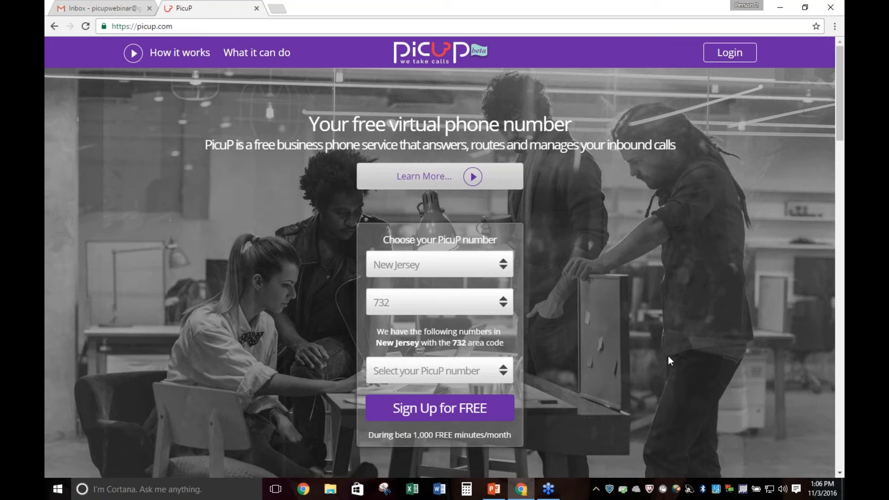
Choose the second available phone number for the 732 area code and start the free sign-up
scroll(668, 355, down, 2)
click(497, 261)
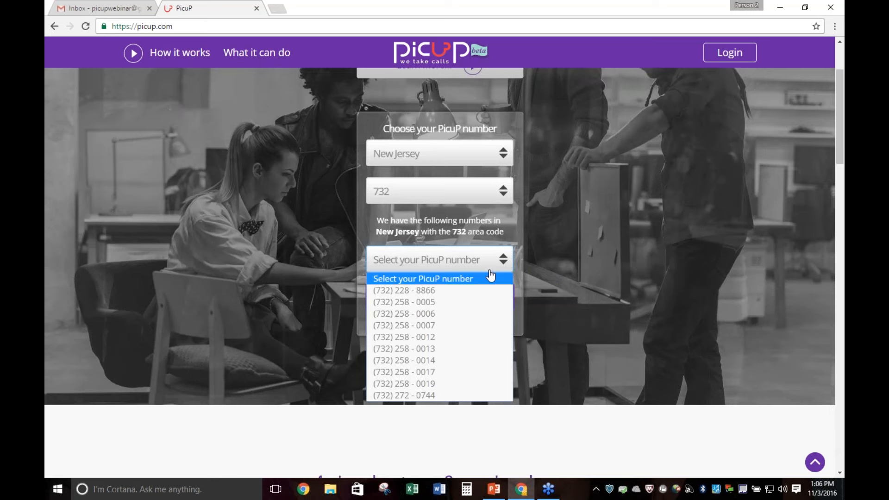
click(481, 306)
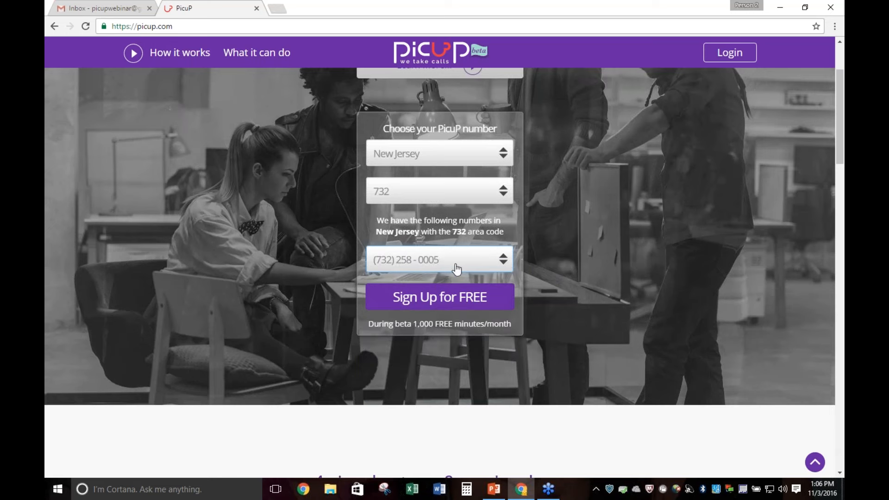
click(427, 298)
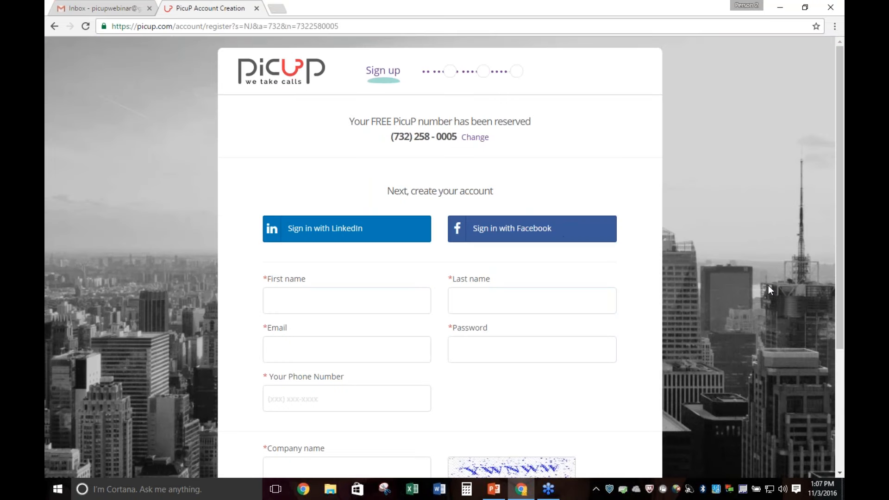
Enter the account holder's first and last name in the registration form
scroll(768, 285, down, 4)
click(370, 133)
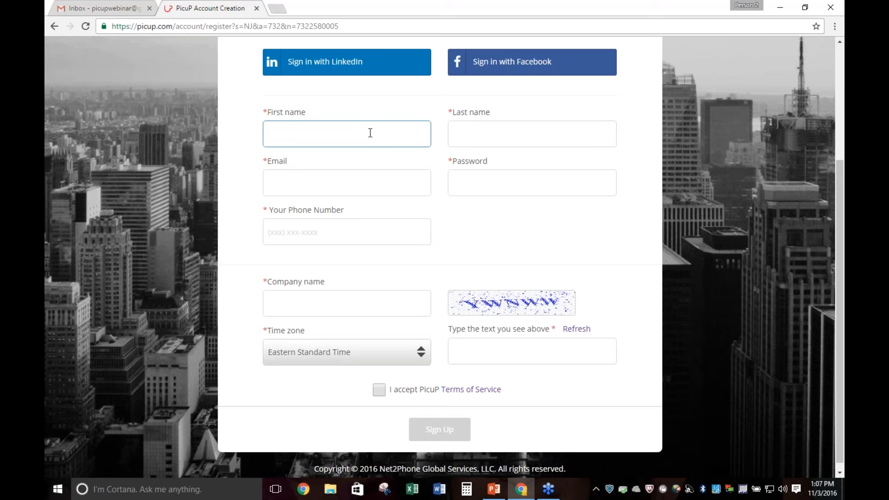
key(Tab)
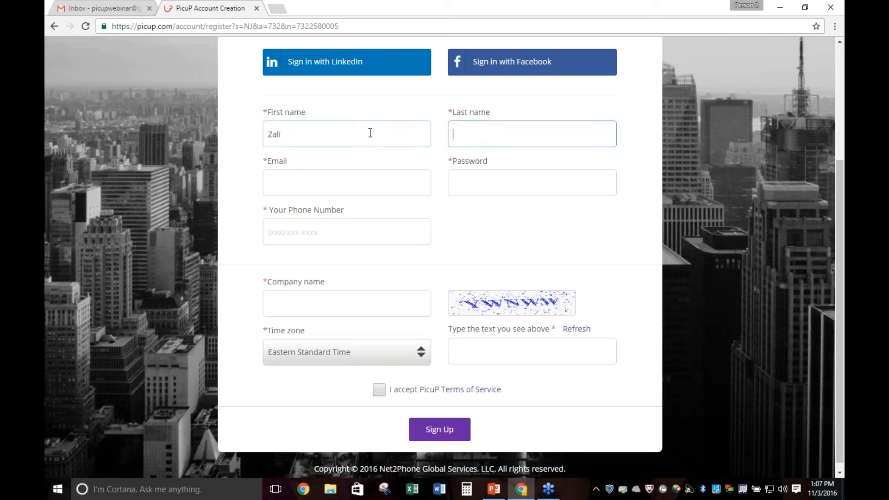
key(Tab)
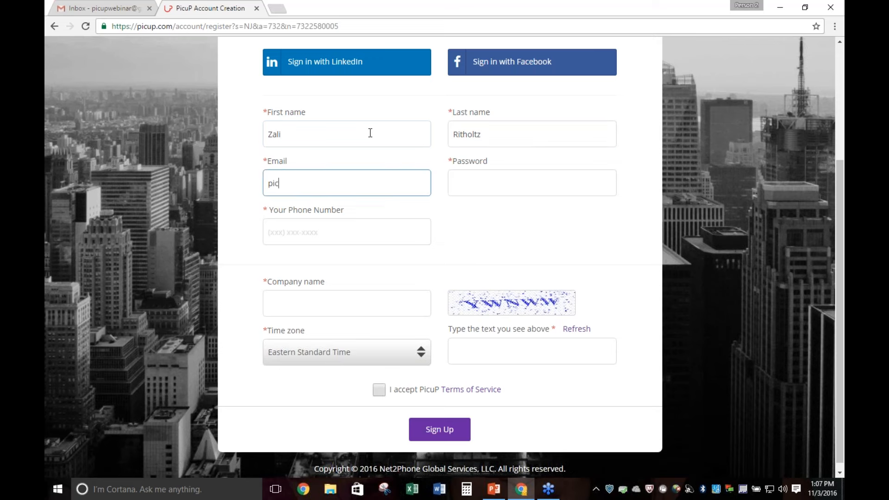
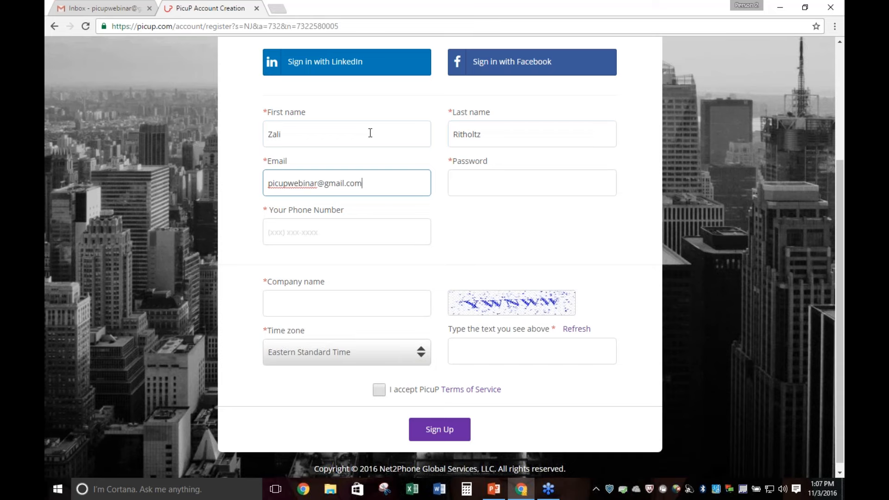
Fill in the account holder's email address and phone number
key(Tab)
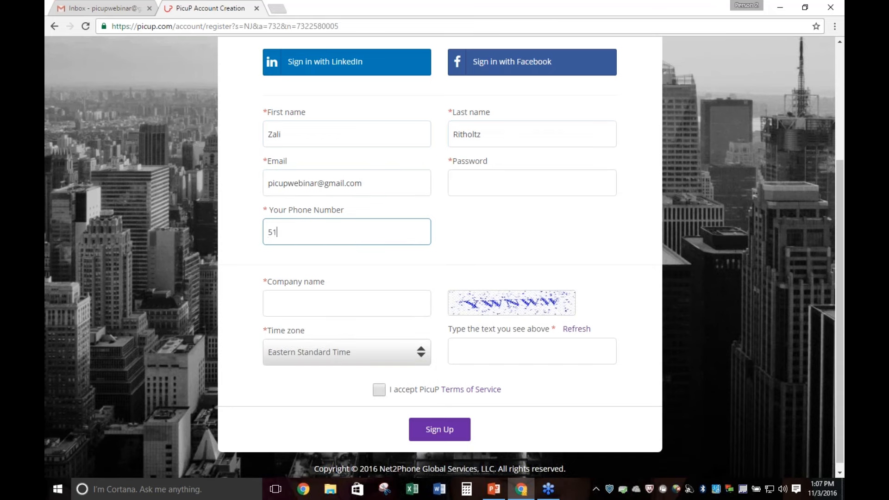
Enter the account password and repeat it in the confirmation field
click(503, 185)
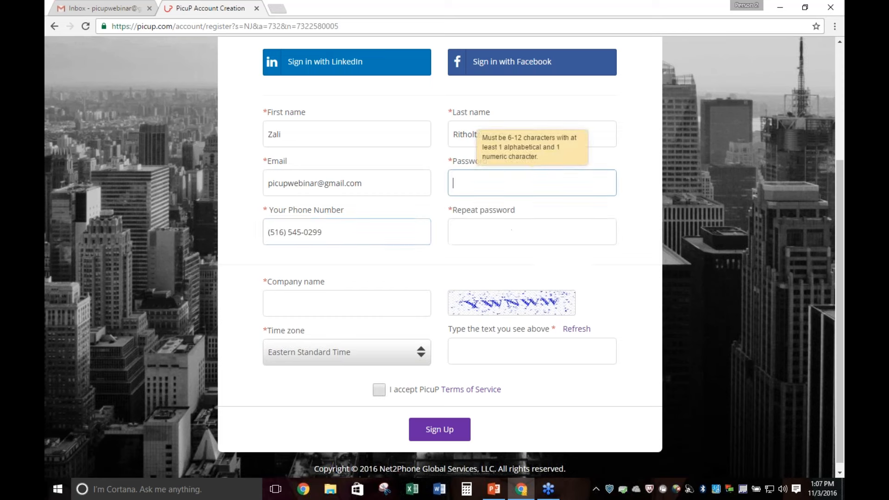
text(•••••)
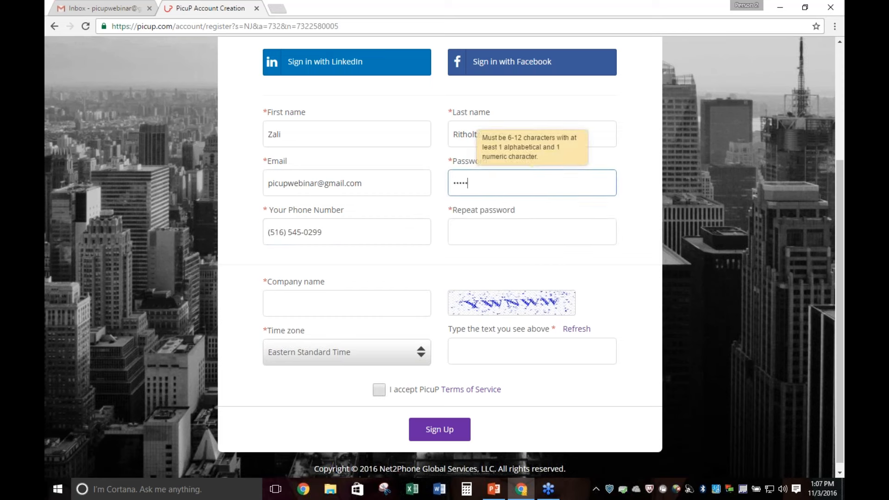
key(BackSpace)
key(BackSpace)
key(BackSpace)
key(BackSpace)
key(BackSpace)
text(•••••••)
key(Tab)
text(••••)
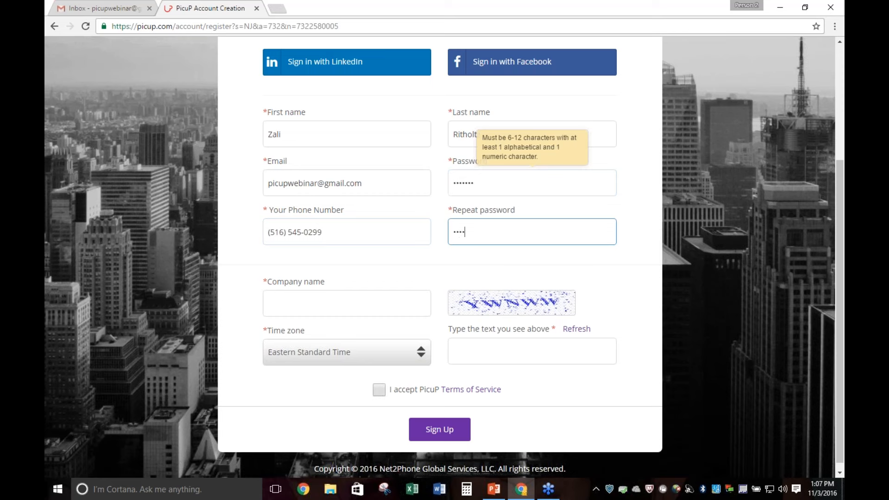
text(•••)
Set the company name to Test Co
click(317, 309)
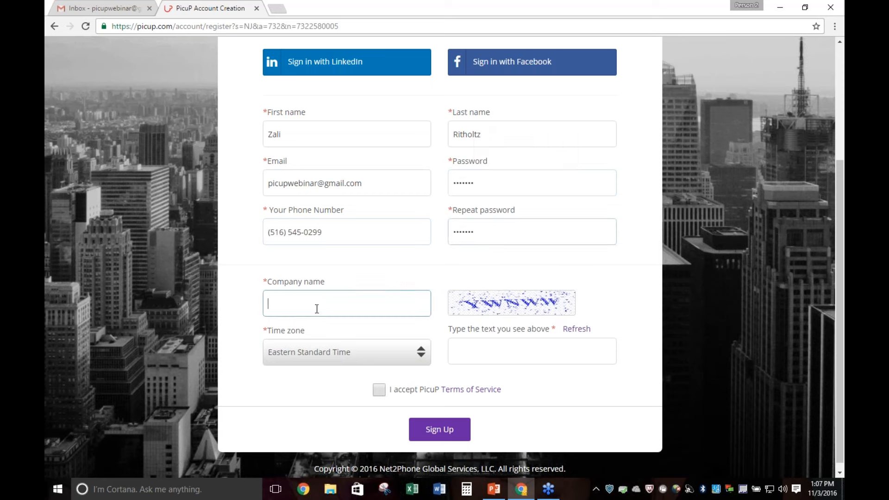
text(Test Co)
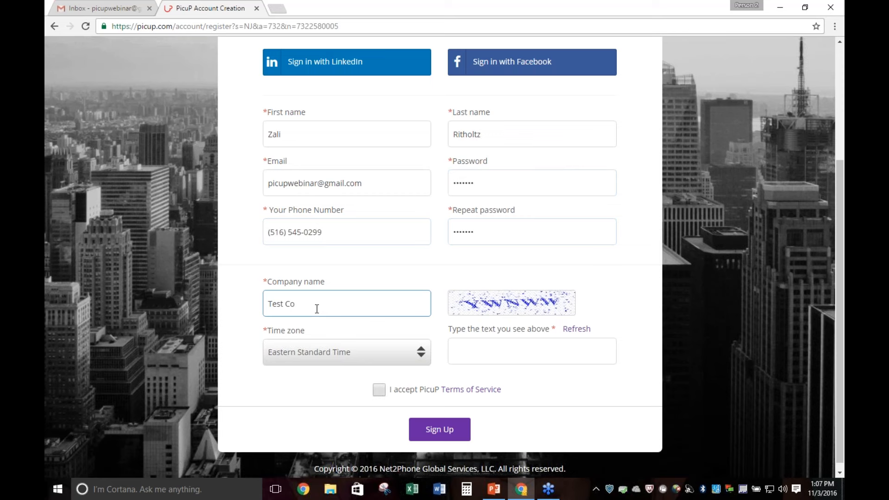
Enter the captcha verification text and submit the registration with the Terms of Service accepted
click(470, 354)
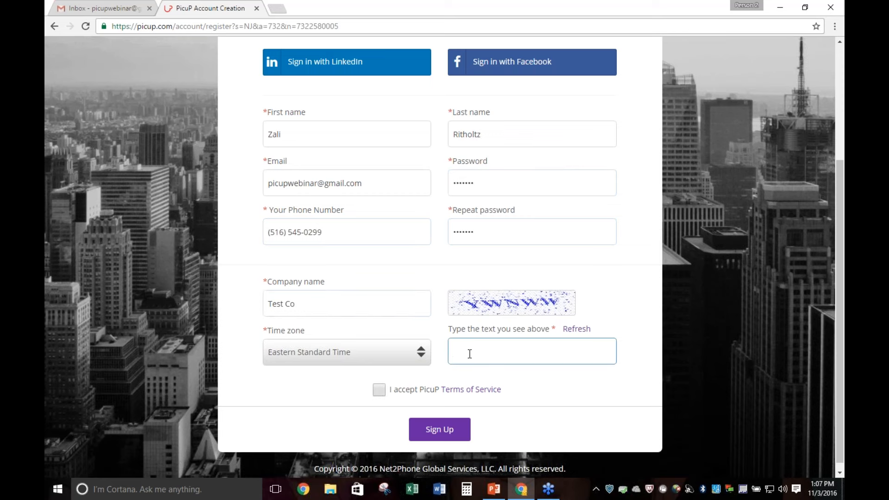
text(YWNWW)
click(379, 390)
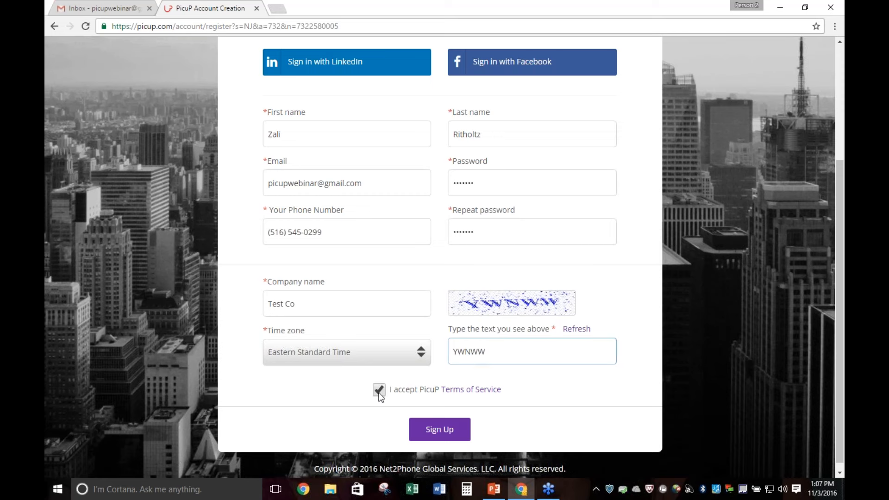
click(448, 439)
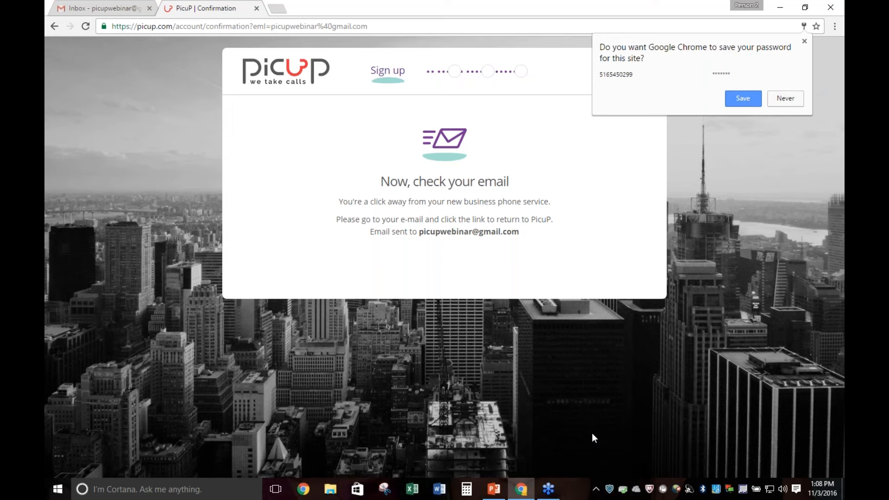
Switch to the Gmail inbox, open the PicuP welcome email and follow its account activation link
click(89, 4)
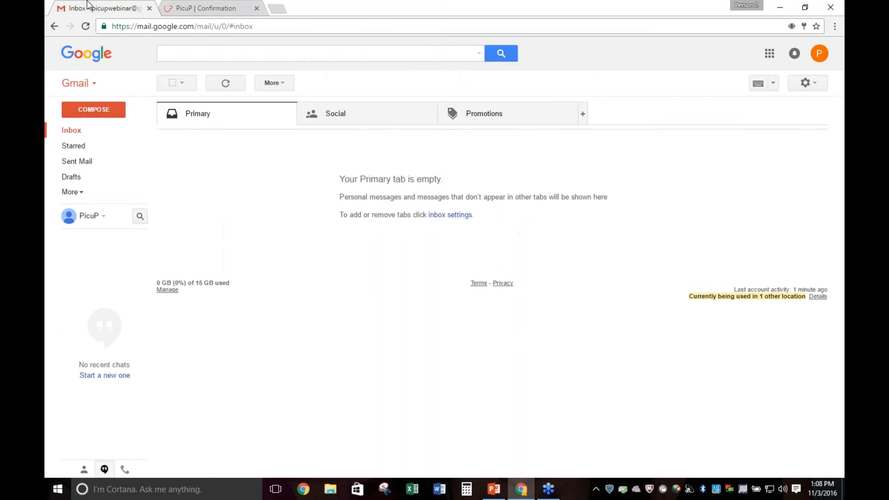
click(196, 7)
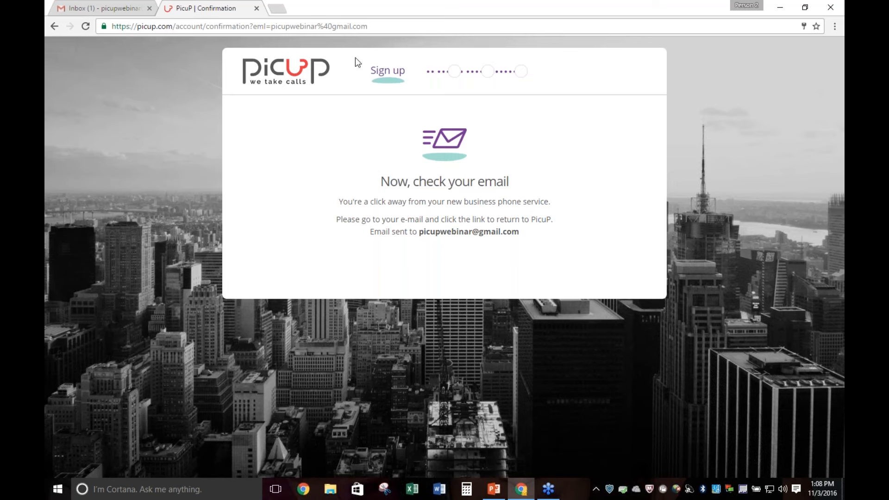
click(119, 9)
click(272, 145)
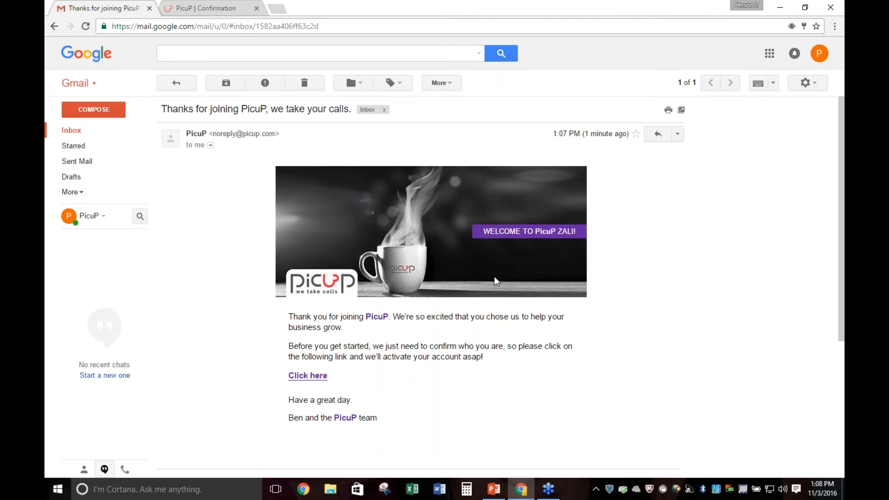
scroll(493, 277, down, 3)
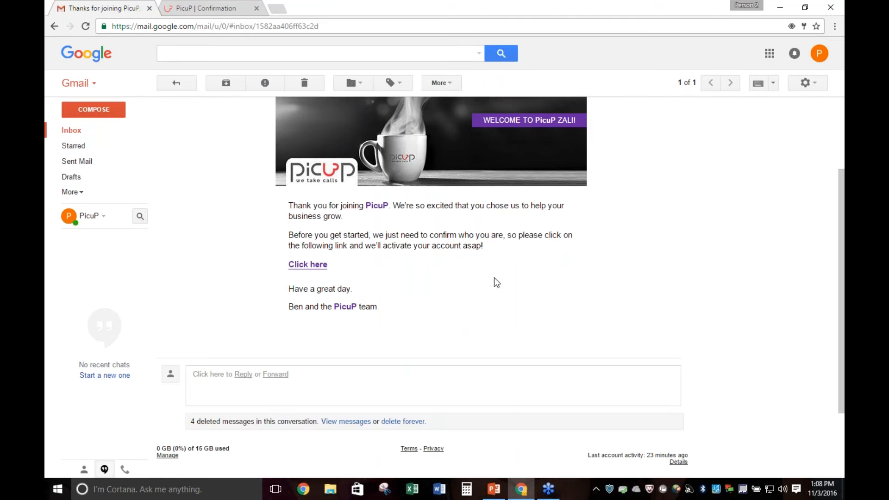
click(309, 266)
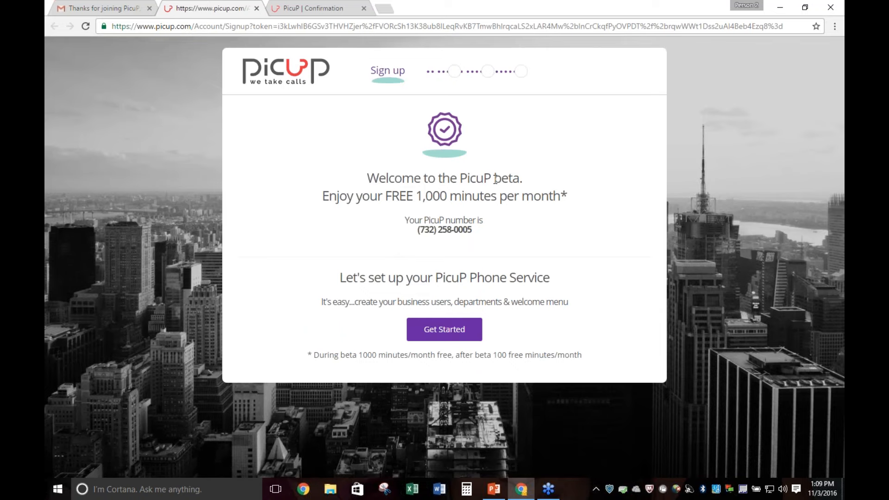
Start the phone service setup and assign the first user to the Sales department
click(445, 329)
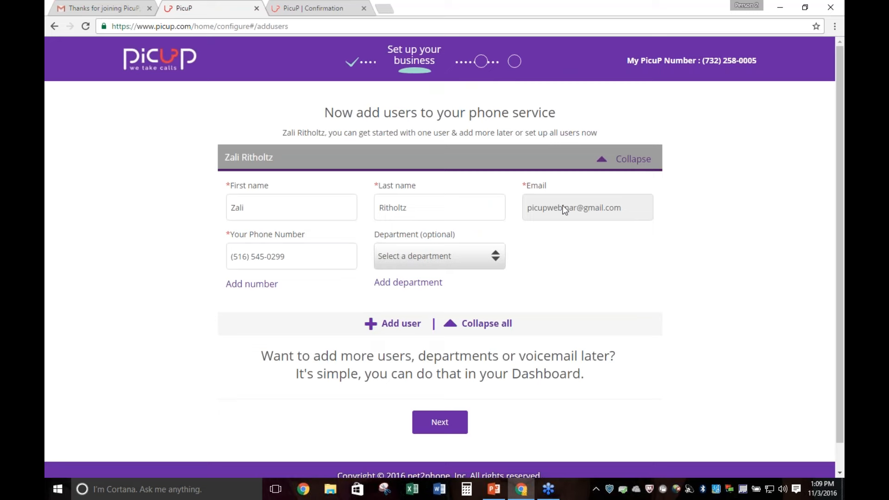
mouse_move(269, 257)
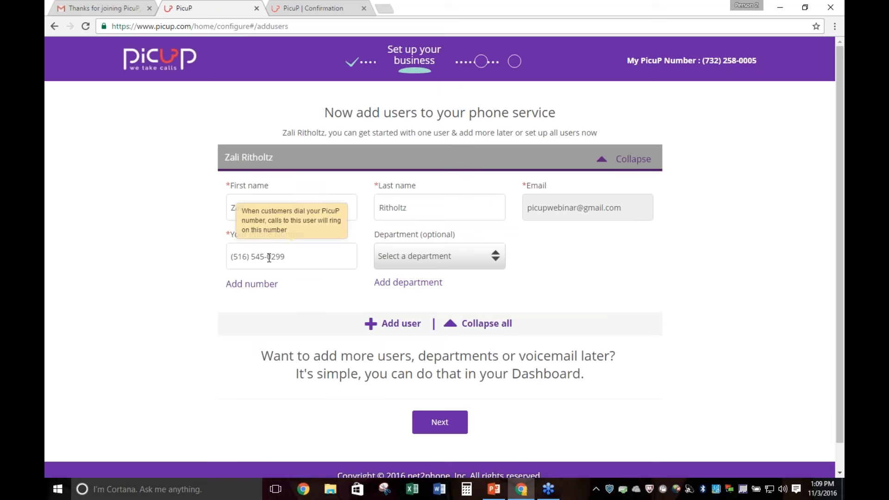
click(322, 262)
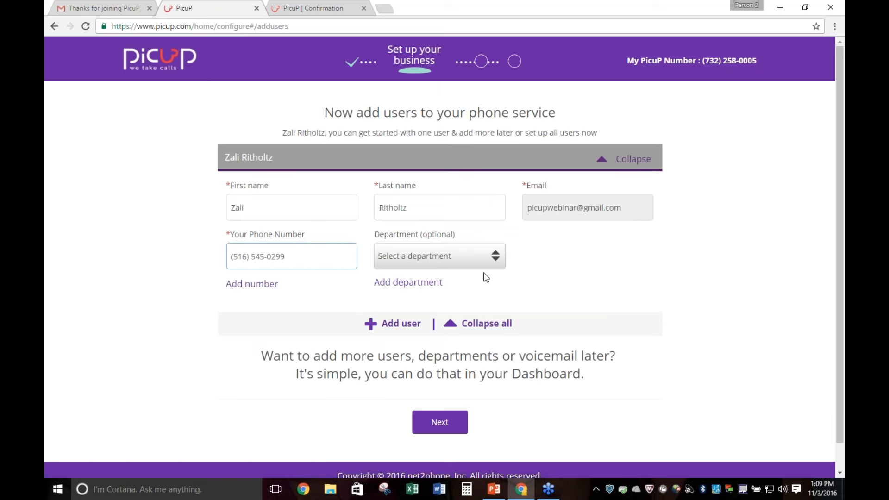
mouse_move(484, 274)
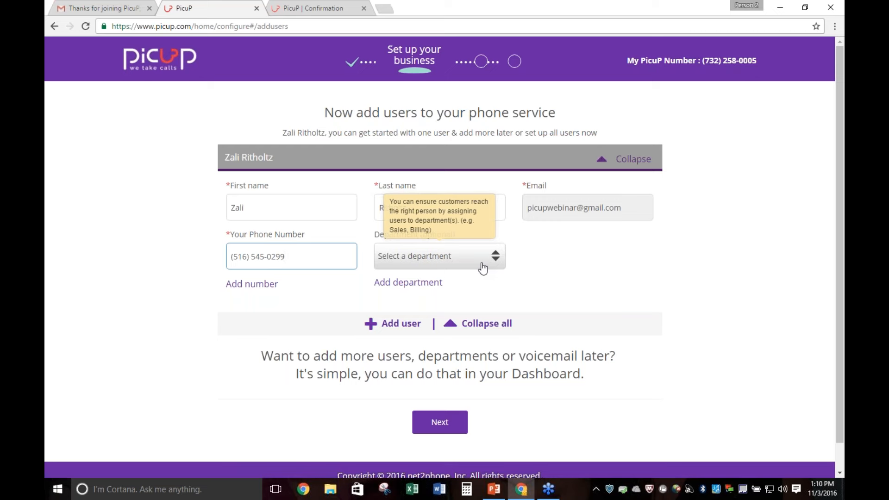
click(482, 266)
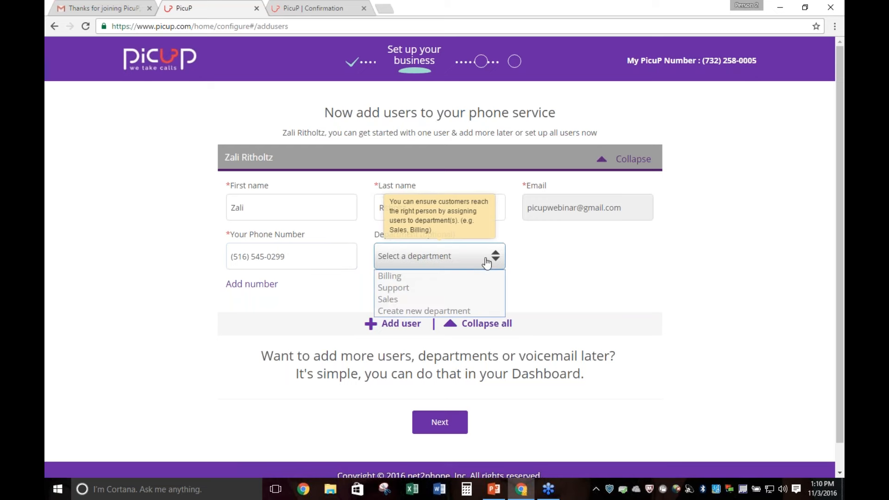
click(482, 300)
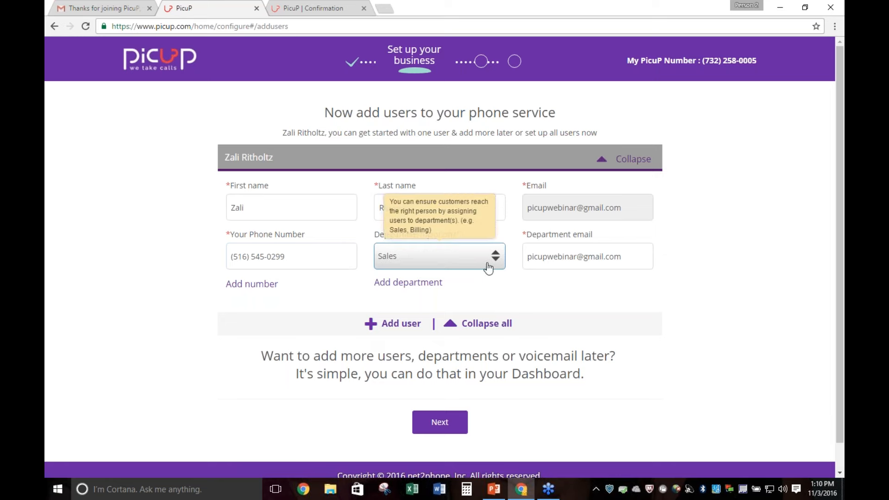
Add Support as a second department for the first user
click(430, 283)
click(435, 313)
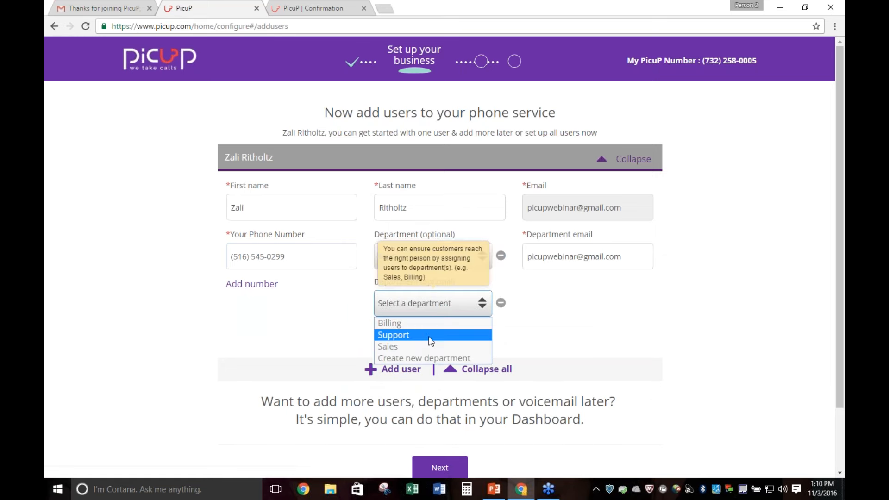
click(429, 336)
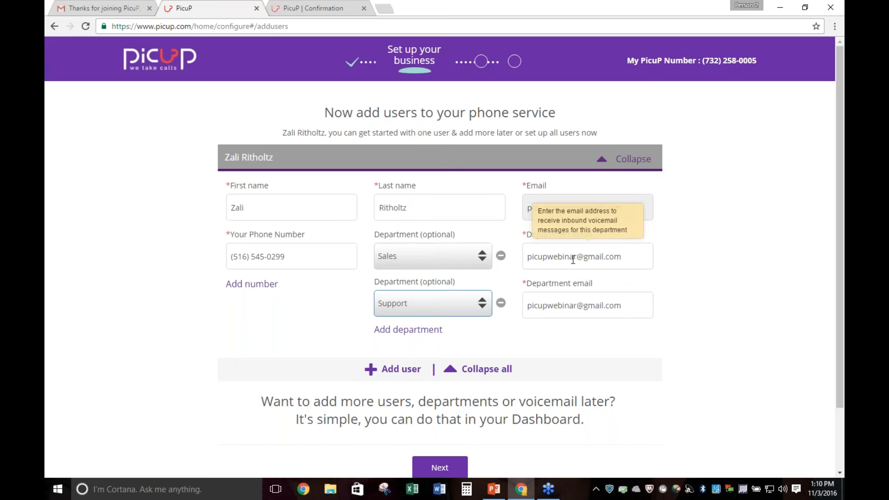
click(684, 283)
scroll(688, 283, down, 2)
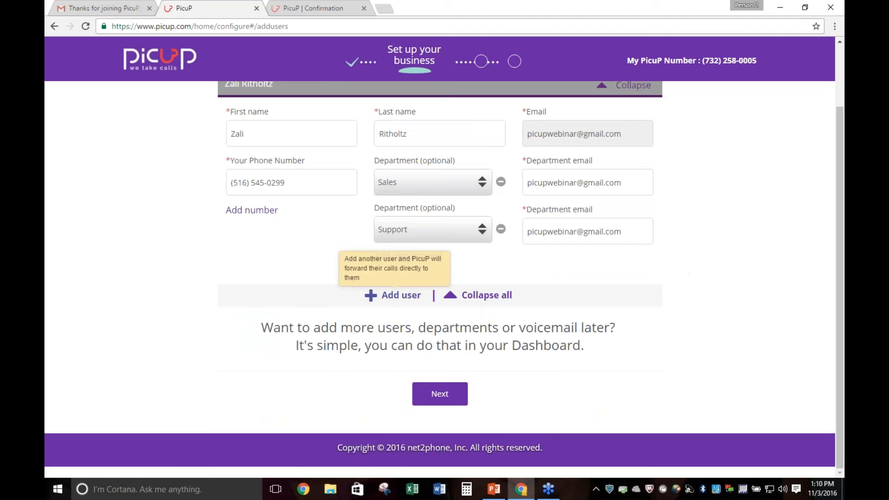
Add a second user and enter the person's first name, last name and email address
click(371, 295)
click(324, 189)
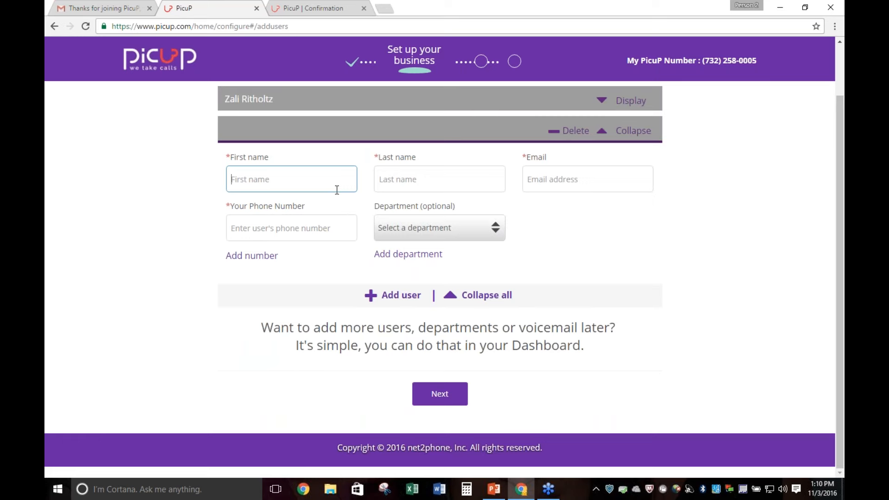
key(Tab)
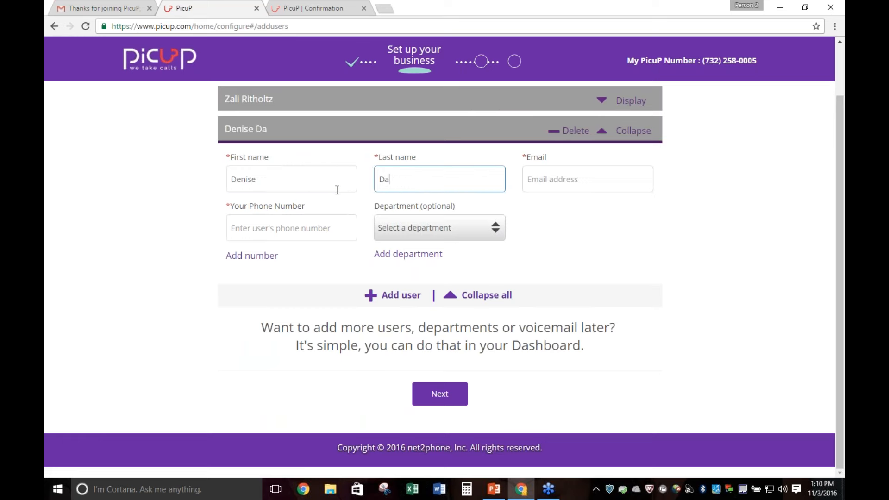
key(Tab)
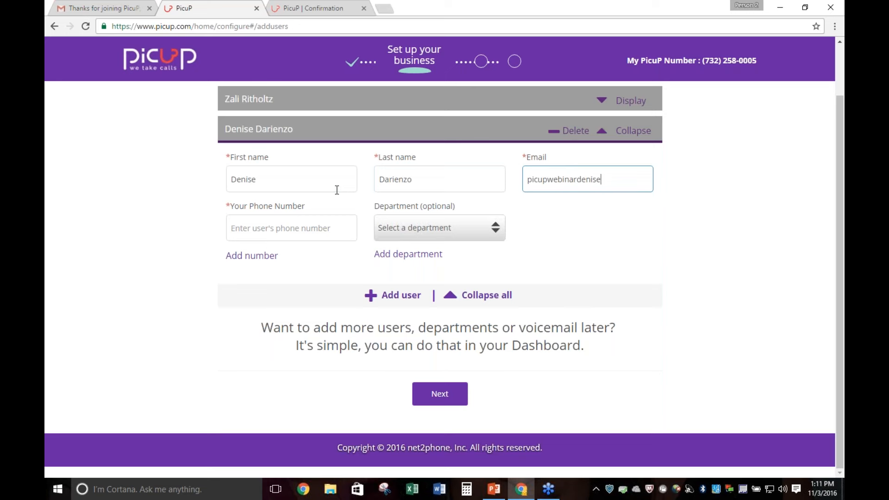
Enter the second user's phone number and assign the user to the Sales department
click(269, 232)
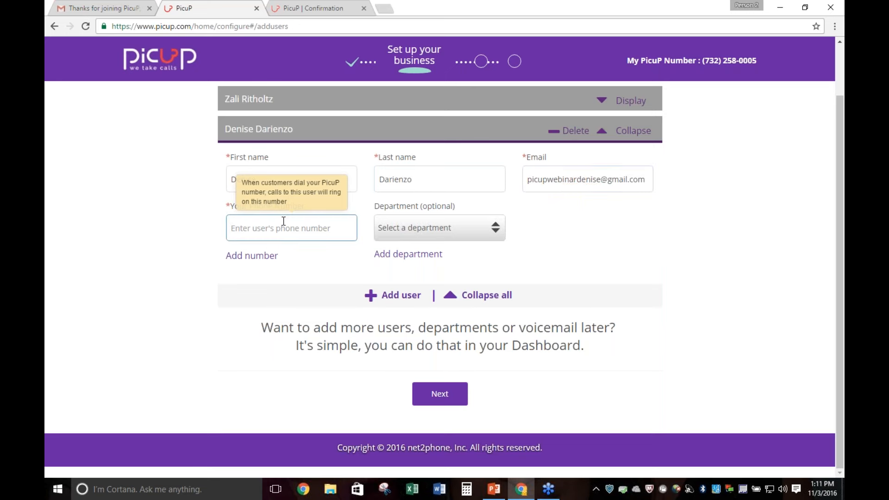
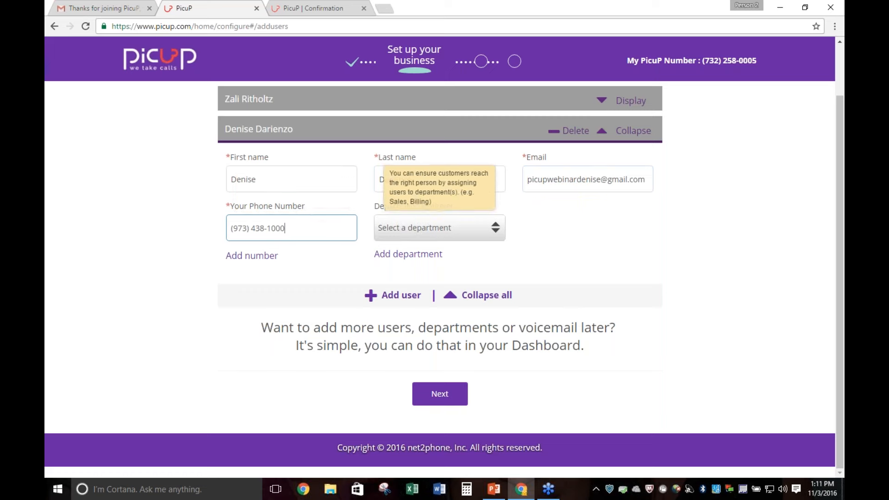
click(435, 227)
click(477, 271)
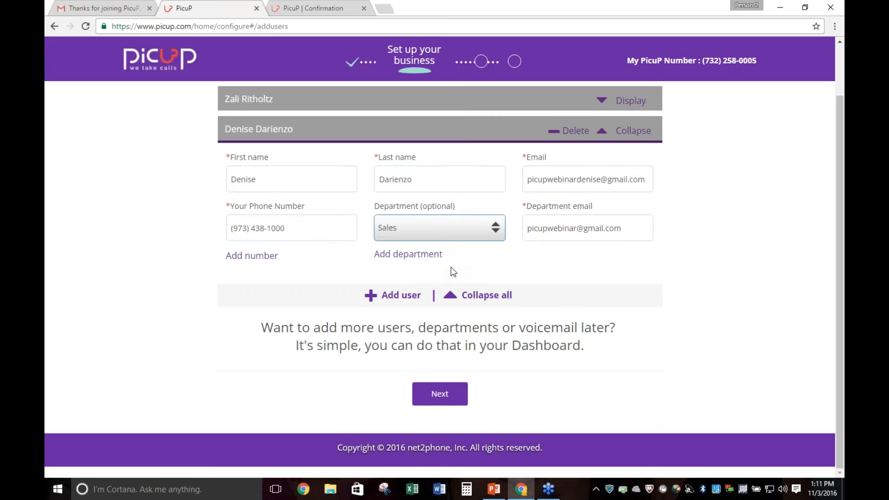
Add a second department for the new user by creating one named Marketing
click(437, 261)
click(460, 284)
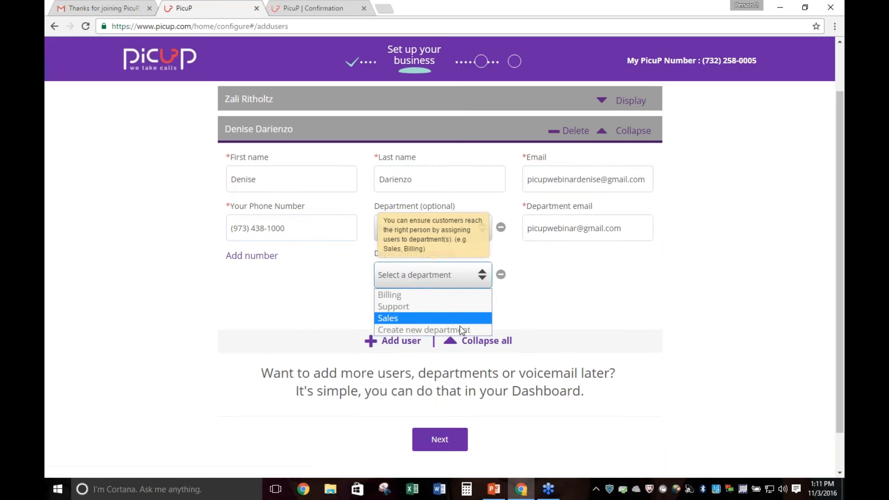
click(460, 327)
click(433, 250)
text(M)
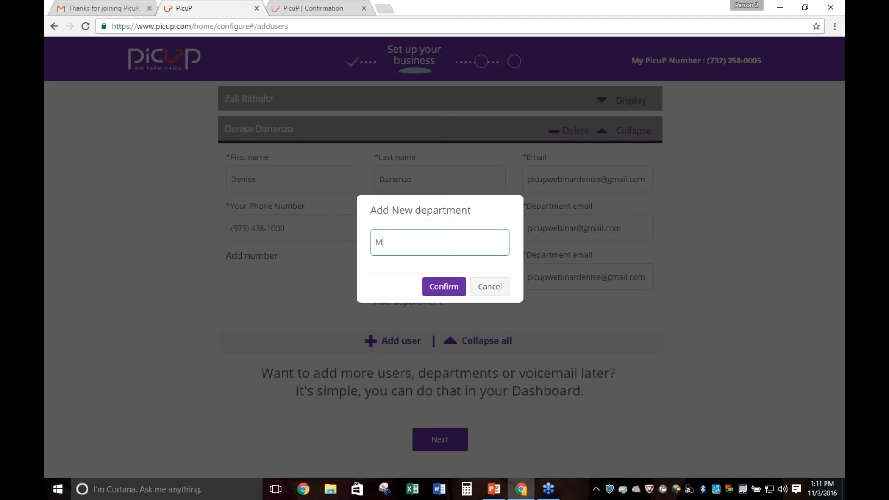
text(arketing)
click(444, 286)
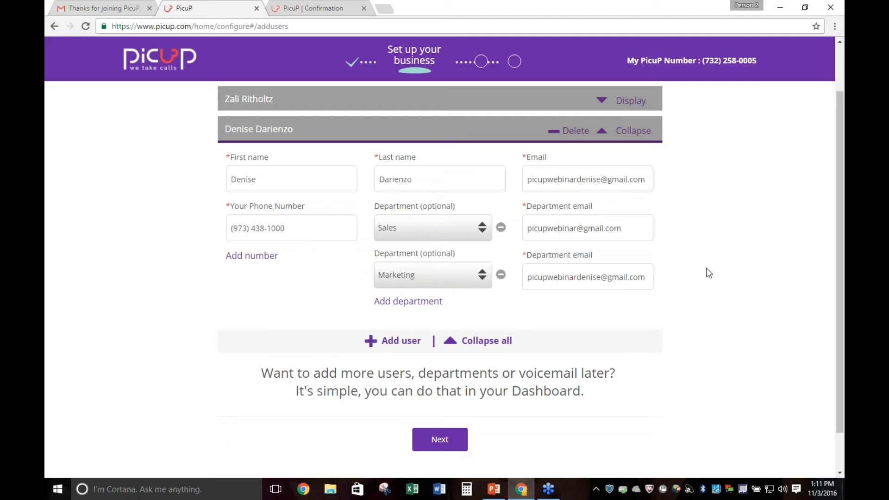
Review the added users and continue to the welcome menu setup
scroll(735, 248, down, 1)
scroll(735, 248, up, 3)
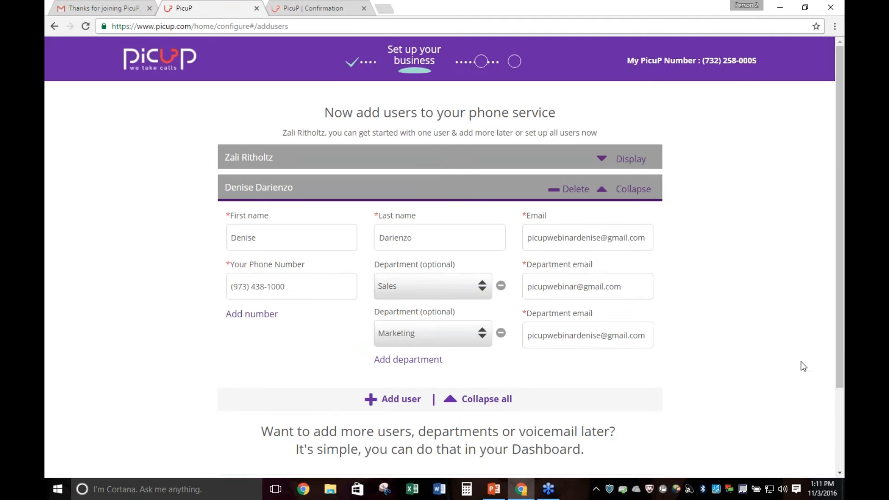
scroll(803, 368, down, 1)
scroll(801, 363, down, 1)
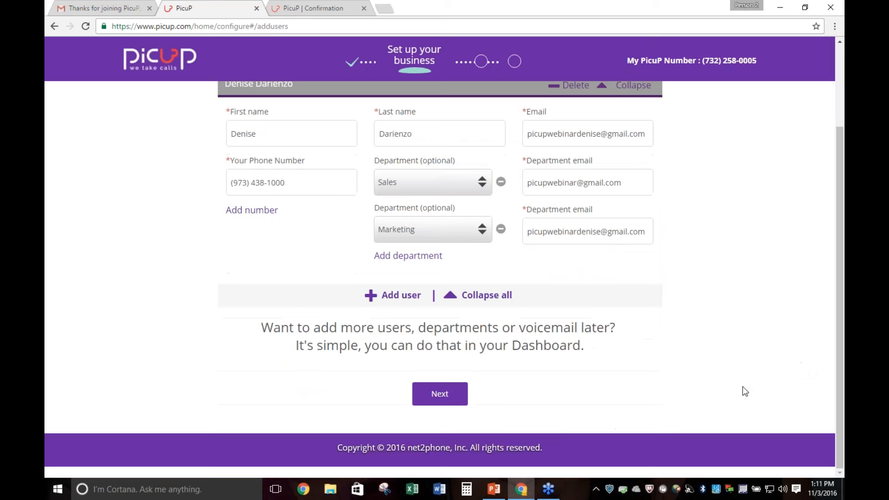
click(453, 395)
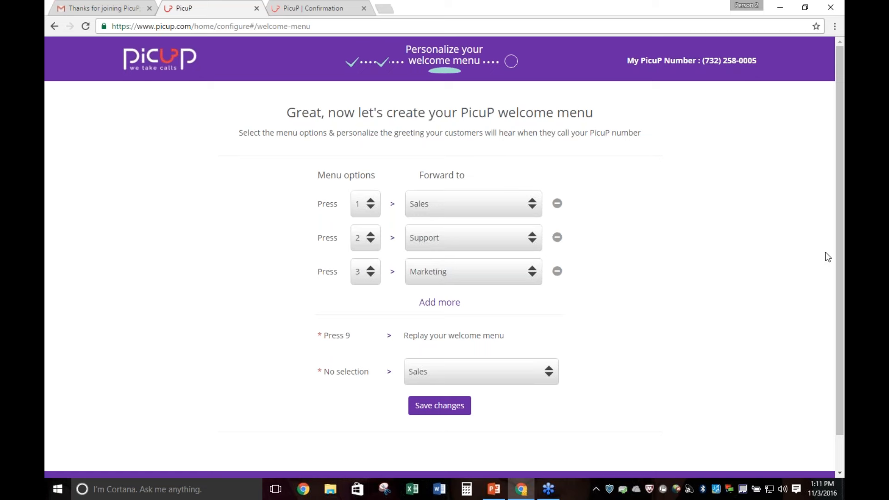
Set welcome menu option 1 to forward to Marketing and option 3 to Sales
click(459, 212)
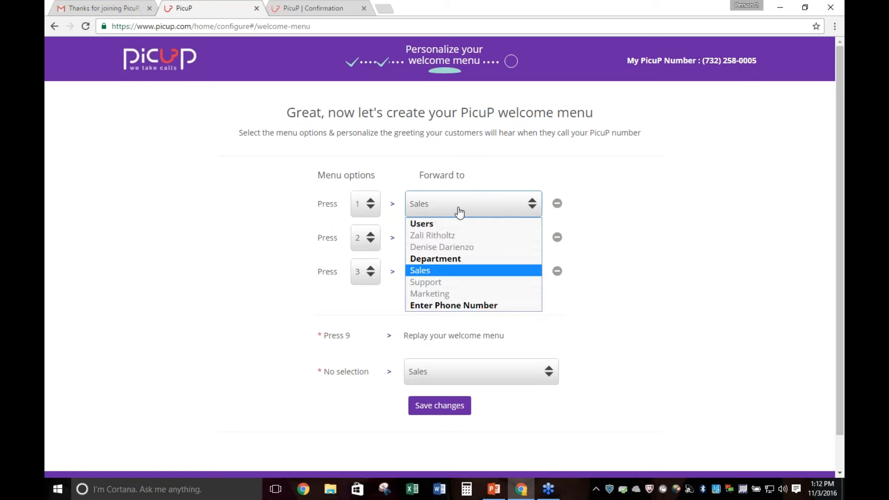
click(458, 294)
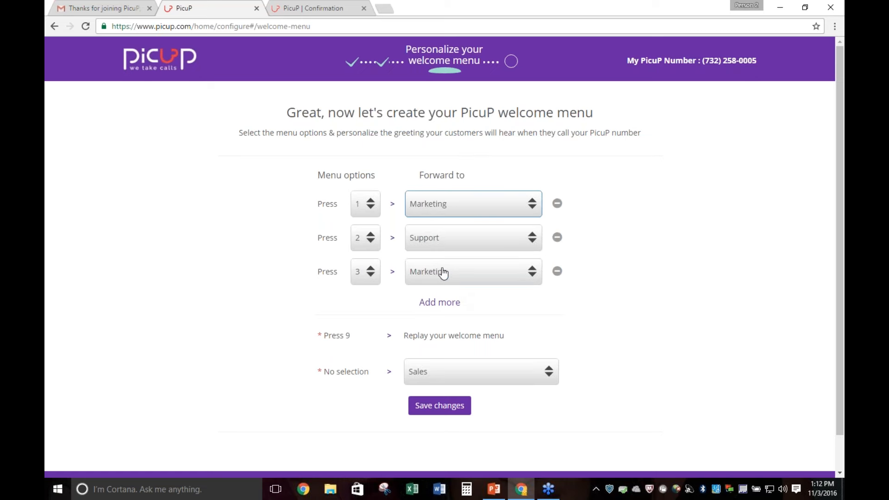
click(450, 275)
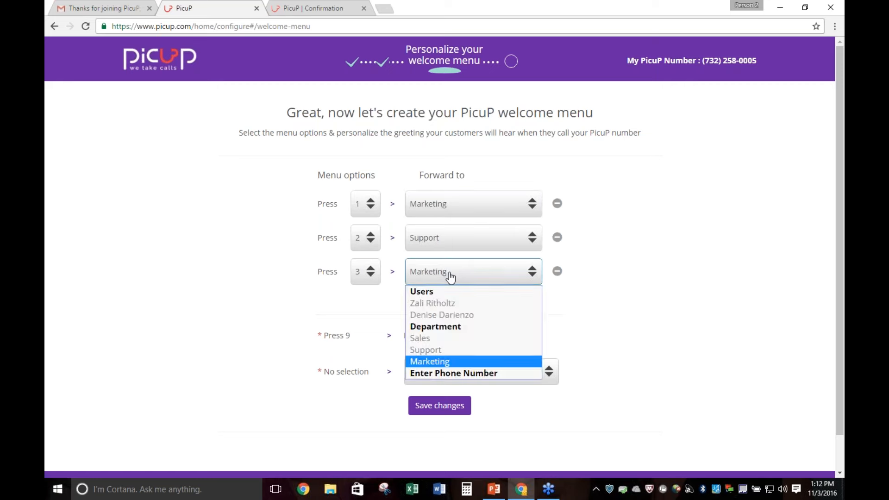
click(474, 337)
click(699, 331)
Forward calls with no menu selection to the first user
scroll(699, 332, down, 1)
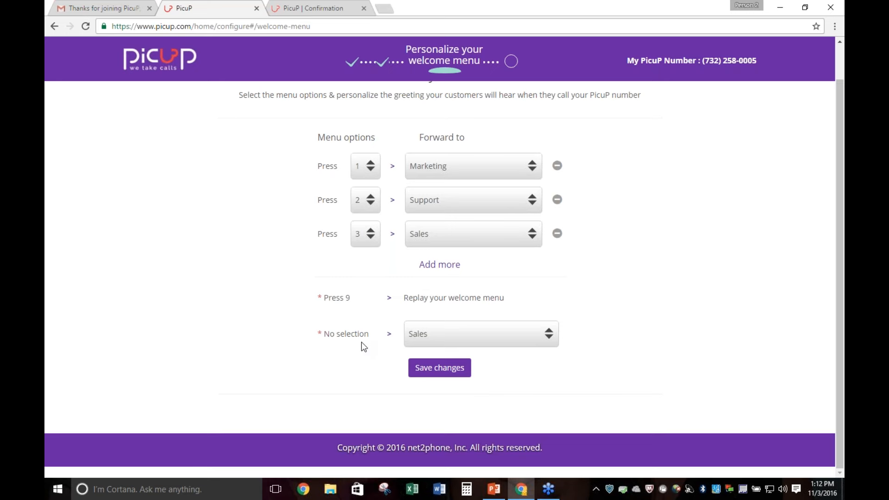
click(546, 347)
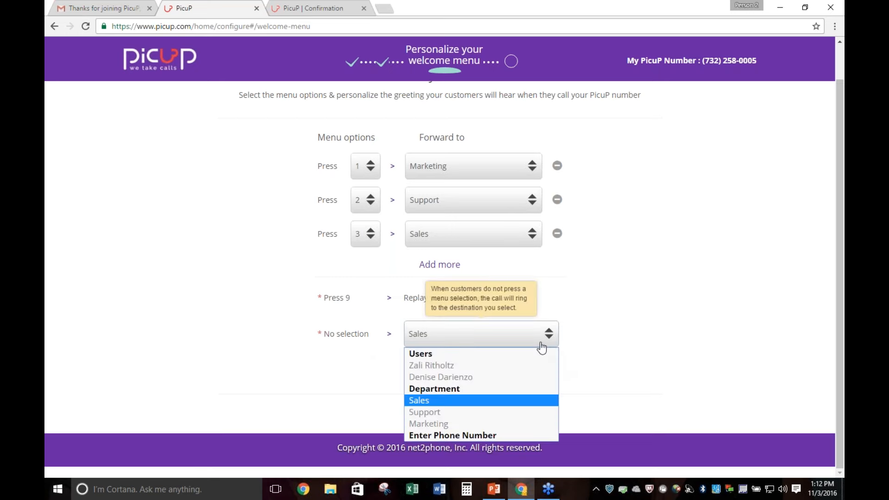
click(522, 368)
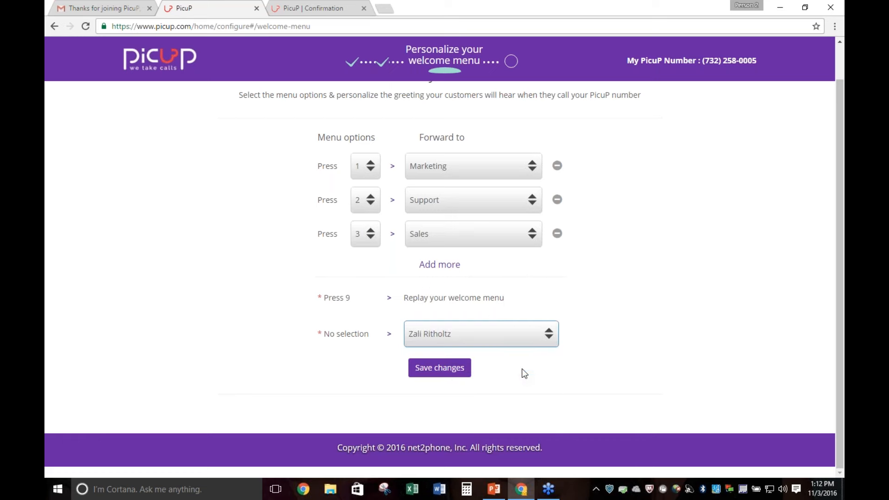
Add menu option 4 forwarding to the second user and save the welcome menu changes
click(445, 275)
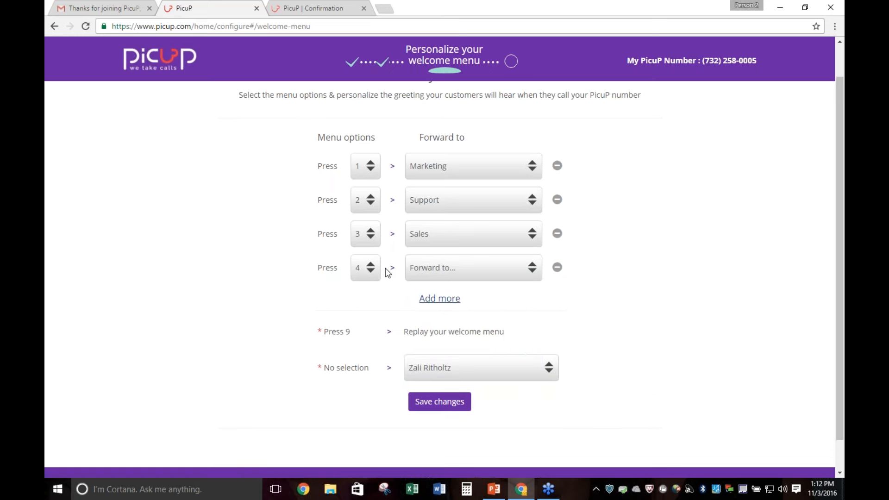
click(417, 269)
click(442, 311)
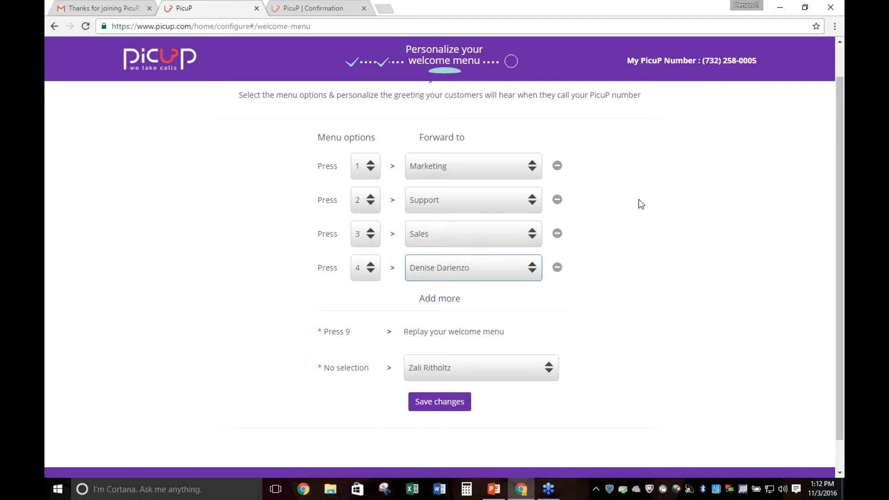
scroll(663, 291, down, 1)
scroll(664, 301, up, 1)
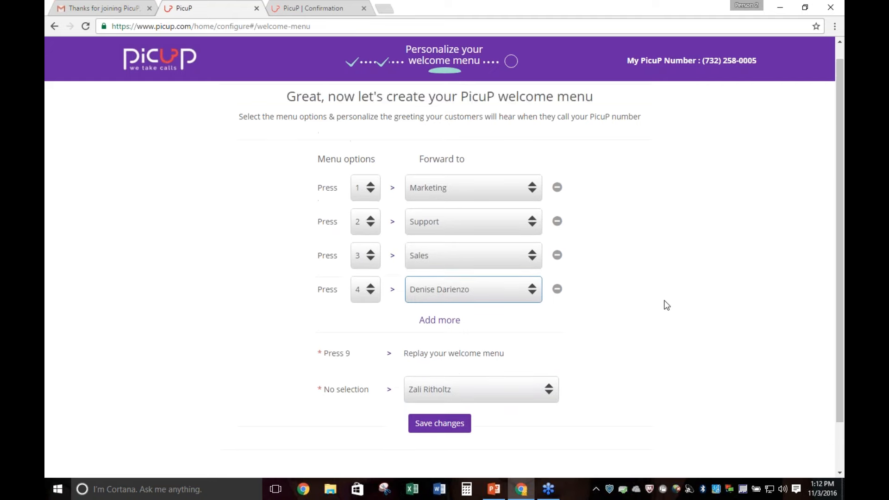
scroll(665, 306, down, 1)
click(433, 369)
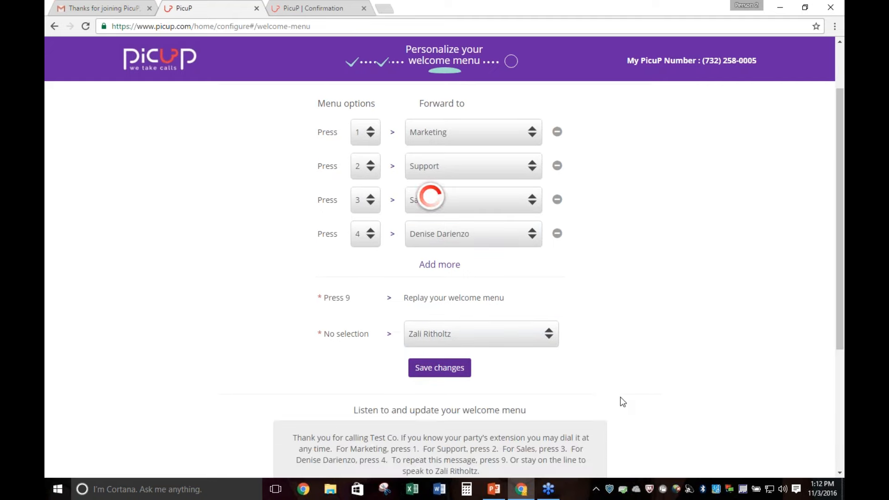
Play the generated welcome greeting and compare it with the menu options
scroll(702, 389, down, 3)
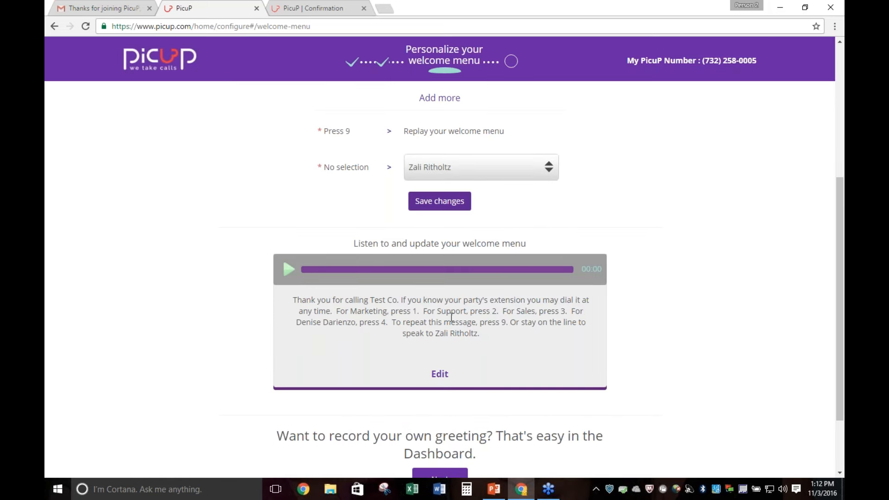
click(289, 270)
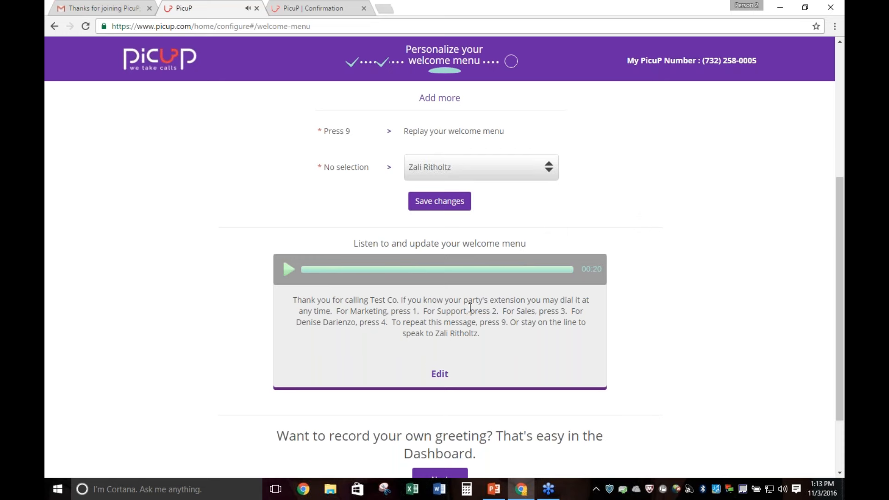
scroll(698, 338, up, 4)
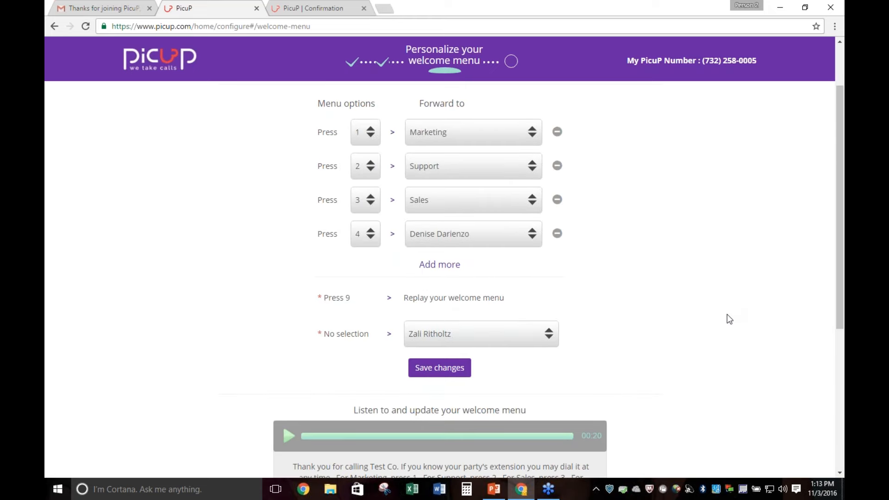
Edit the greeting text, replacing the first user's name at the end with "the operator", and update it
scroll(726, 314, down, 5)
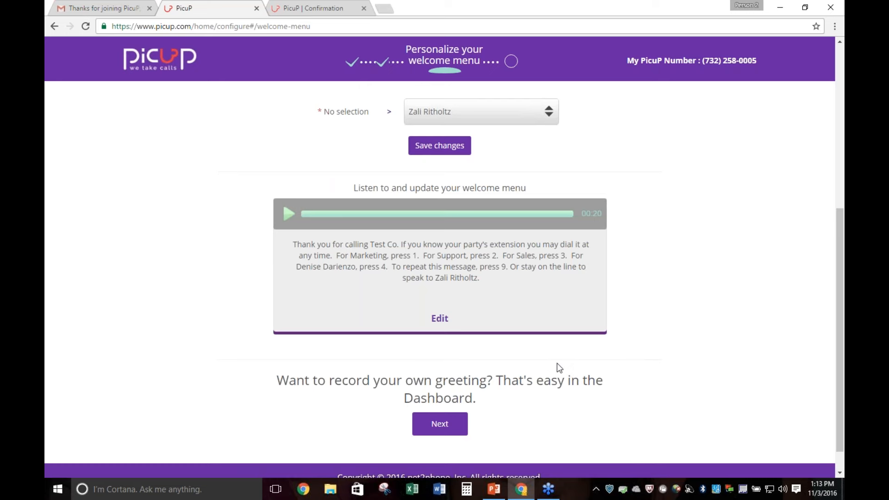
click(444, 324)
drag(478, 278, 436, 278)
text(the )
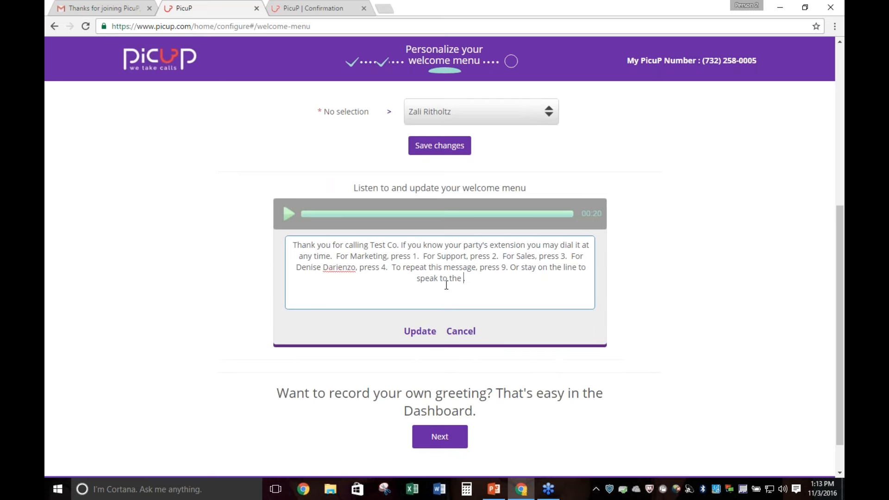
text(operator.)
click(420, 331)
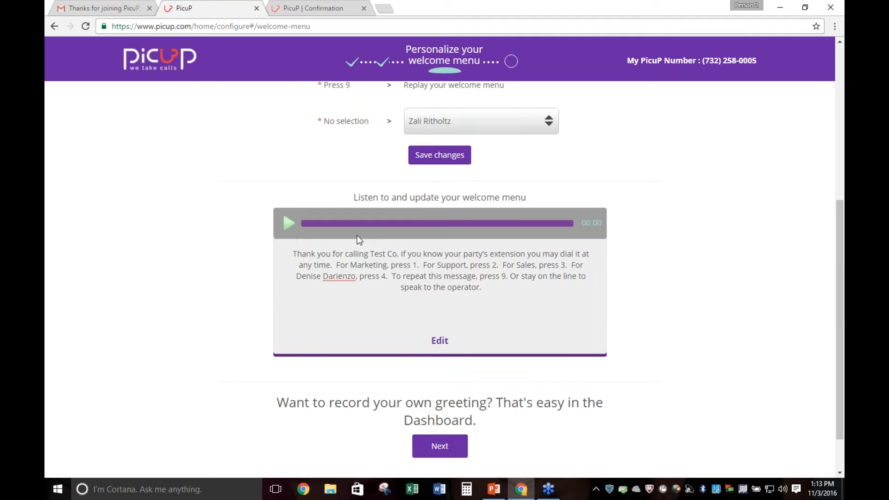
Play the end of the updated greeting and continue to the Test & Confirm summary
click(288, 223)
click(544, 223)
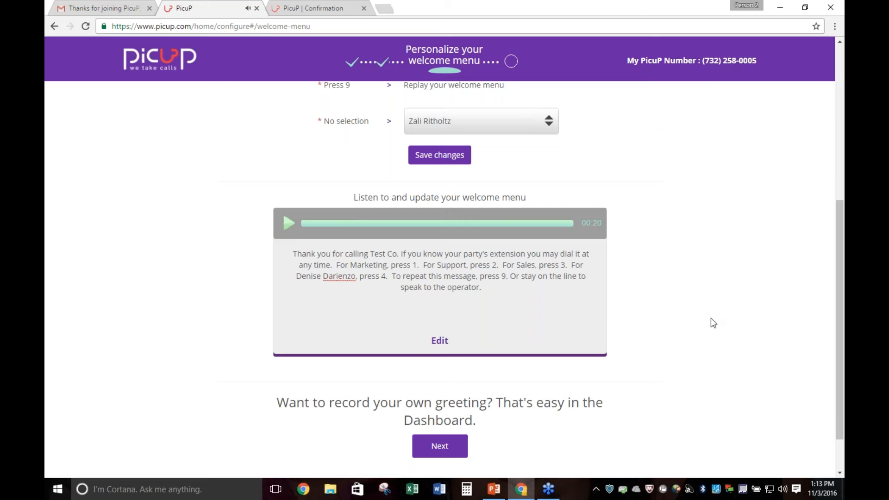
scroll(709, 319, down, 2)
click(440, 397)
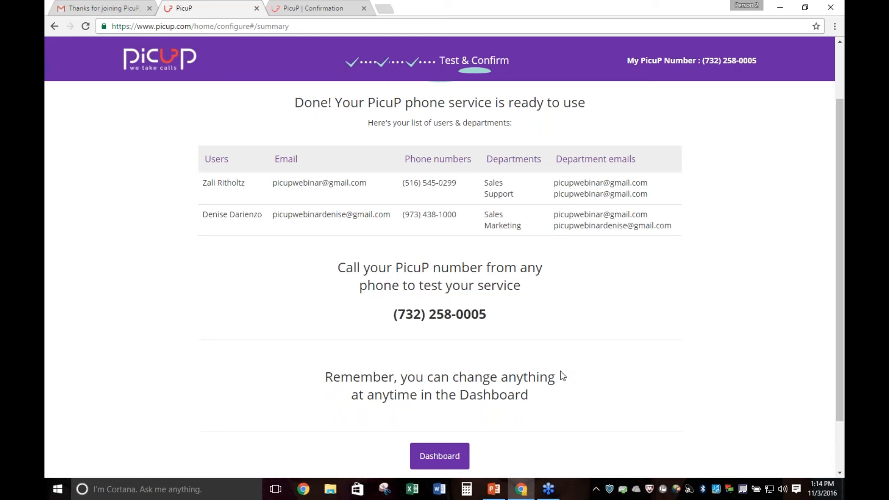
Go to the Dashboard, review its sections and open the first user's profile for editing
scroll(709, 342, down, 2)
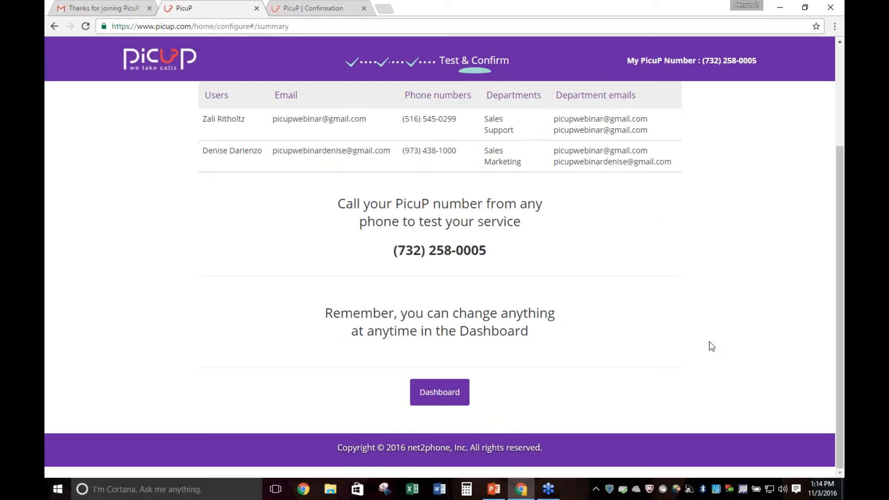
click(446, 397)
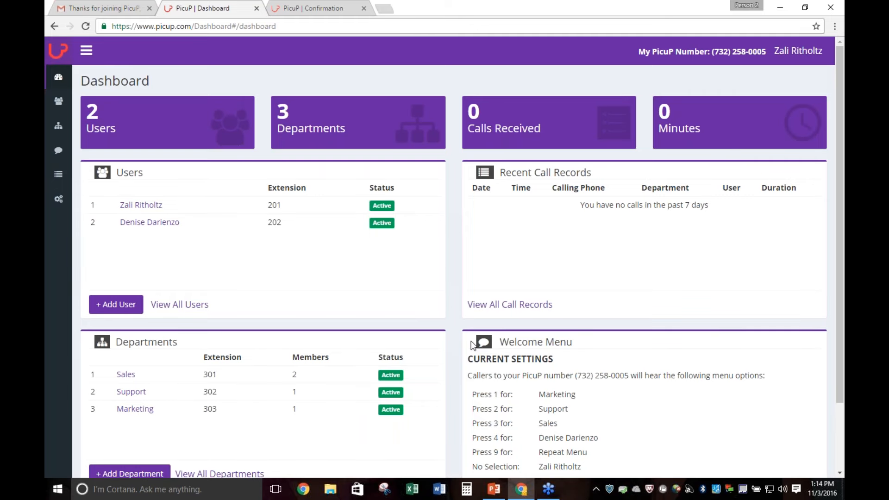
scroll(657, 270, down, 3)
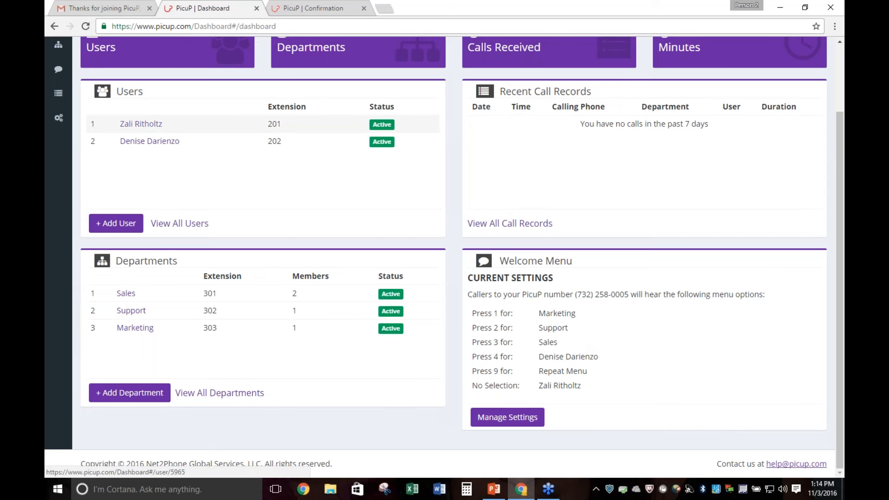
click(140, 123)
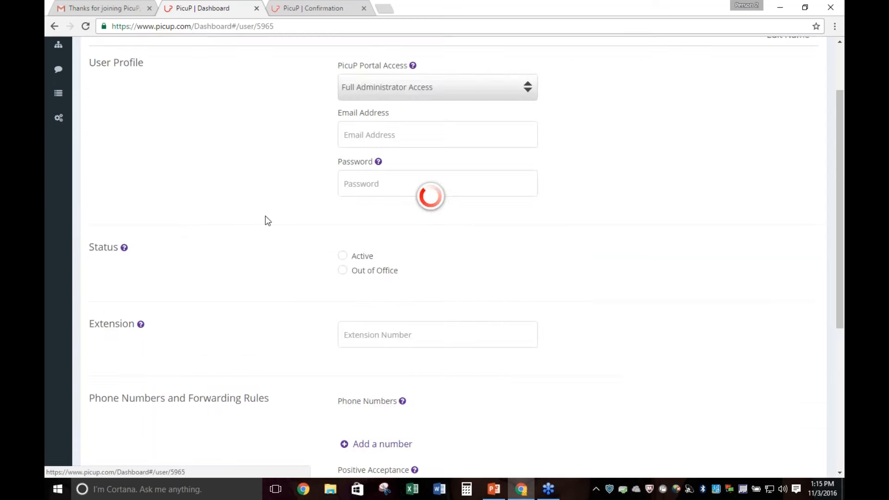
scroll(292, 138, up, 2)
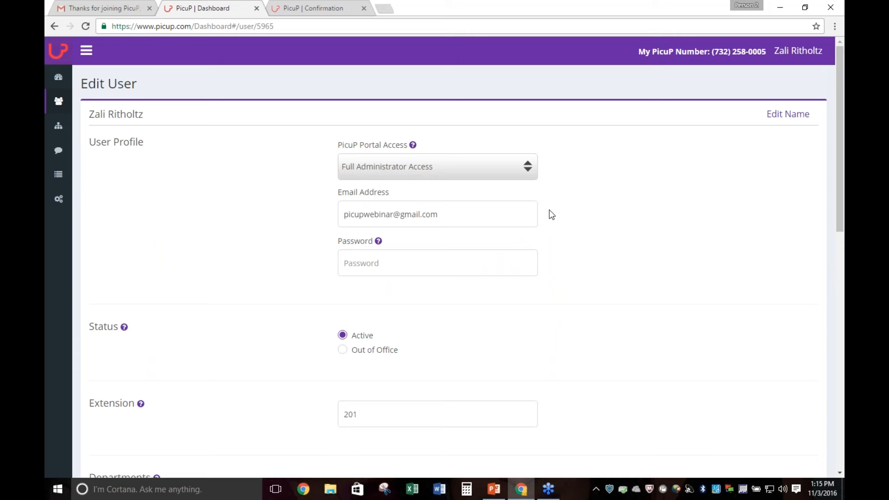
Review the first user's password, status, extension, department and phone forwarding settings
click(384, 273)
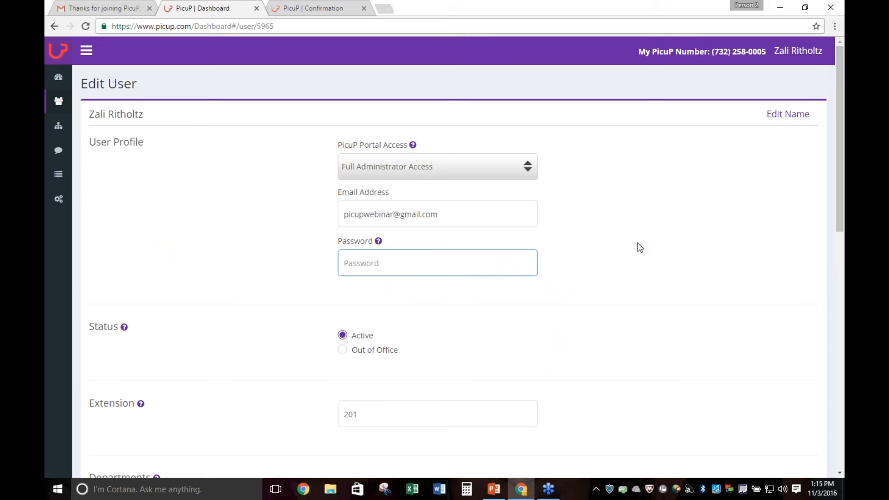
scroll(639, 246, down, 2)
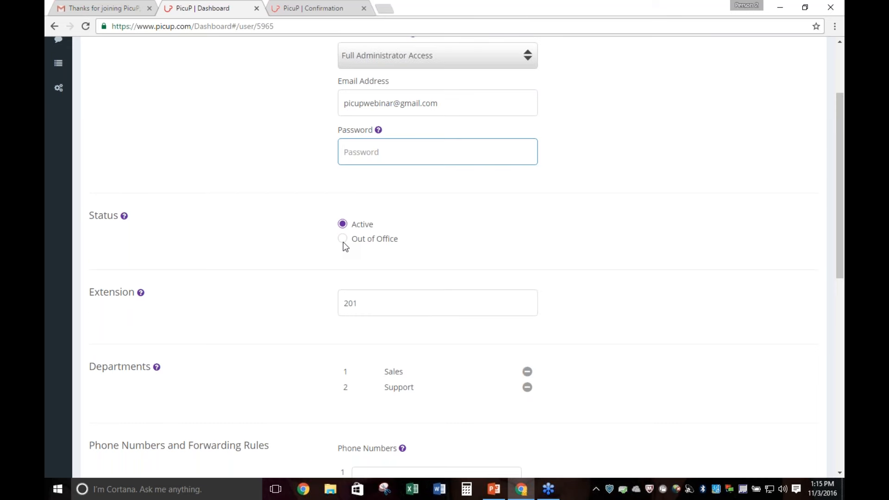
click(375, 293)
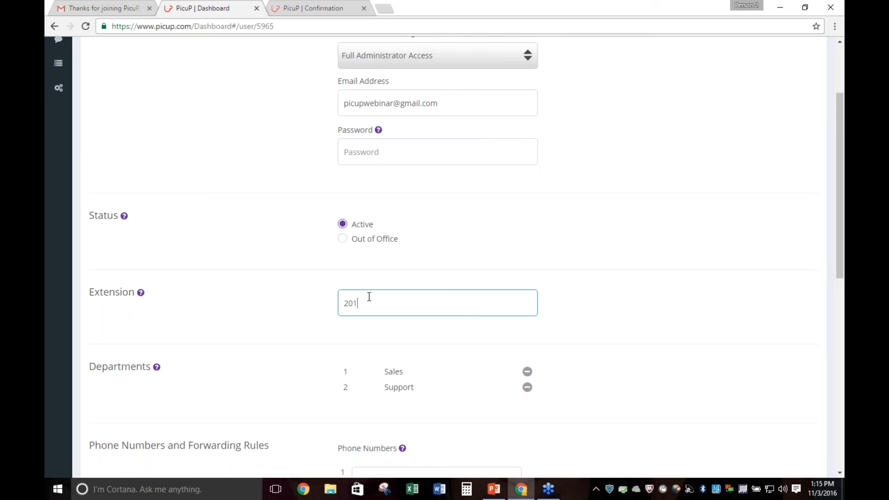
click(716, 262)
scroll(713, 264, down, 2)
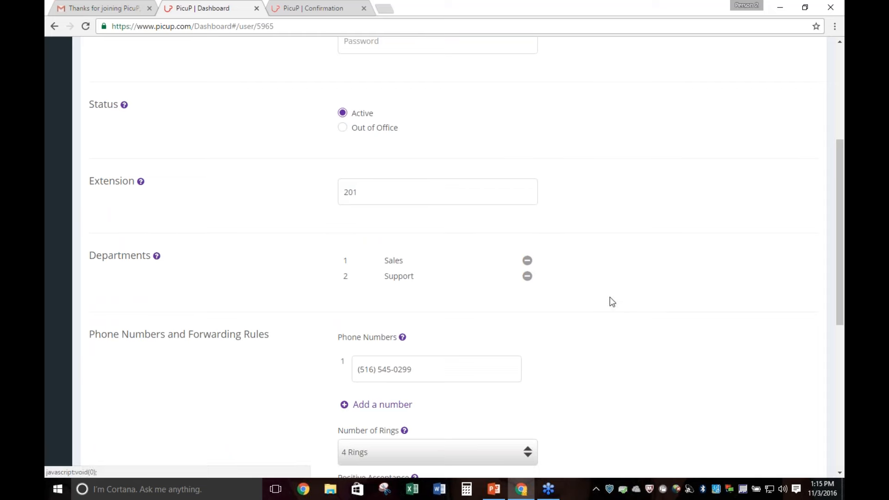
scroll(615, 304, down, 2)
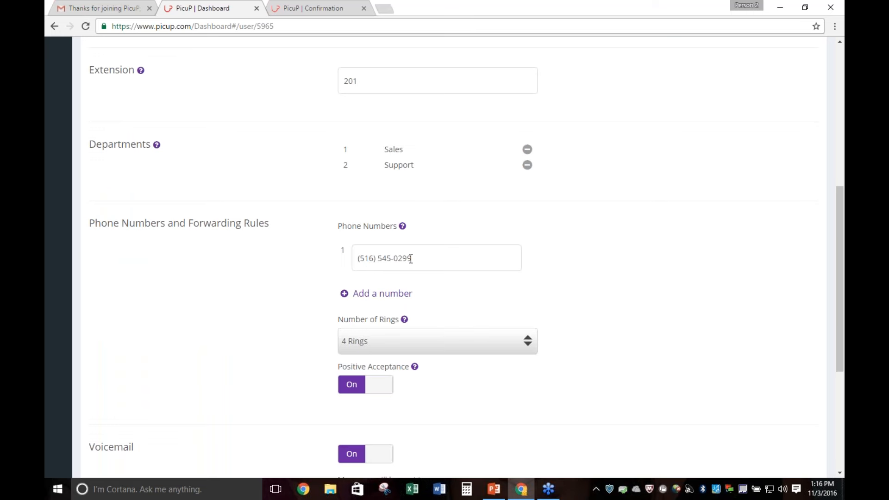
Add a second forwarding phone number to the first user's profile
click(391, 294)
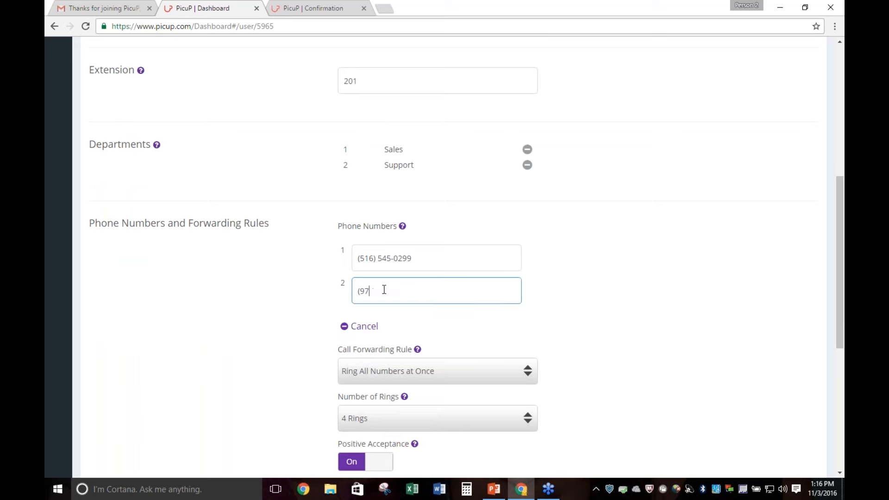
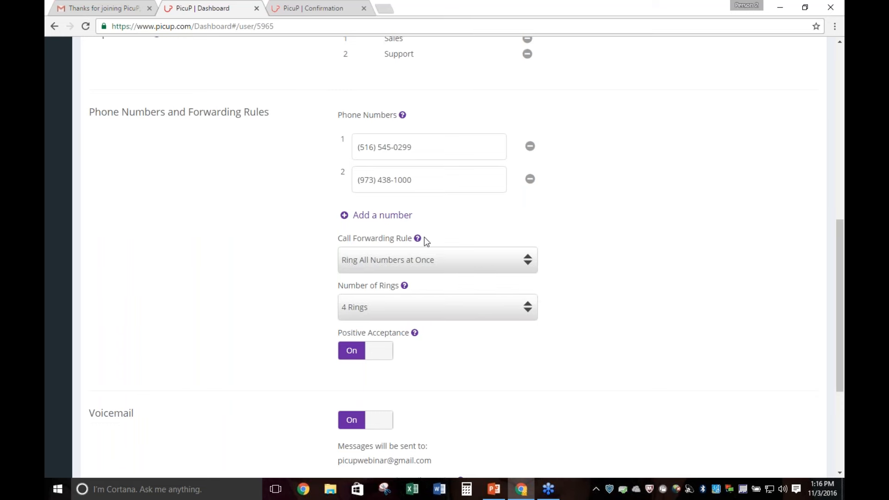
Review the user's call forwarding rules, play the current voicemail greeting and show the options for changing it
scroll(401, 229, down, 2)
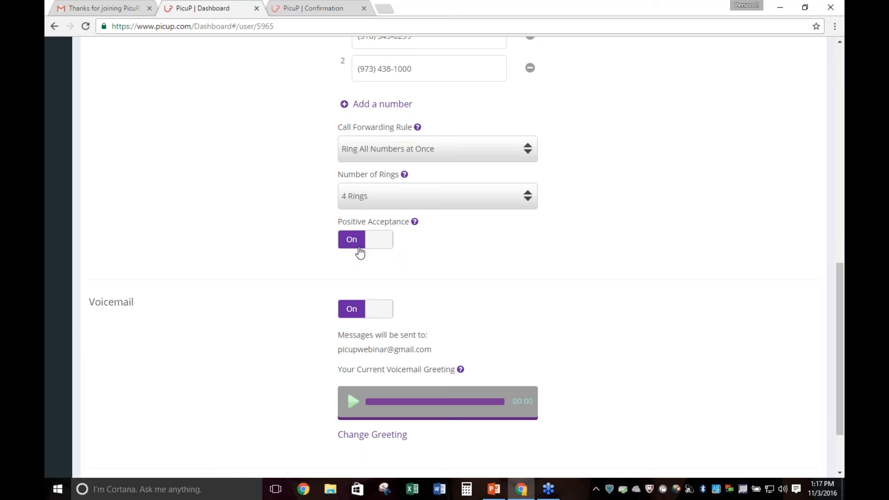
scroll(561, 256, down, 3)
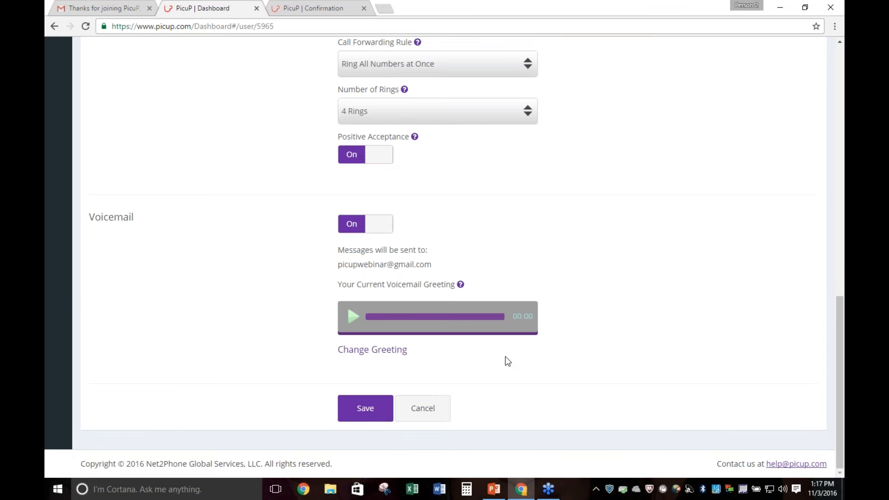
click(352, 318)
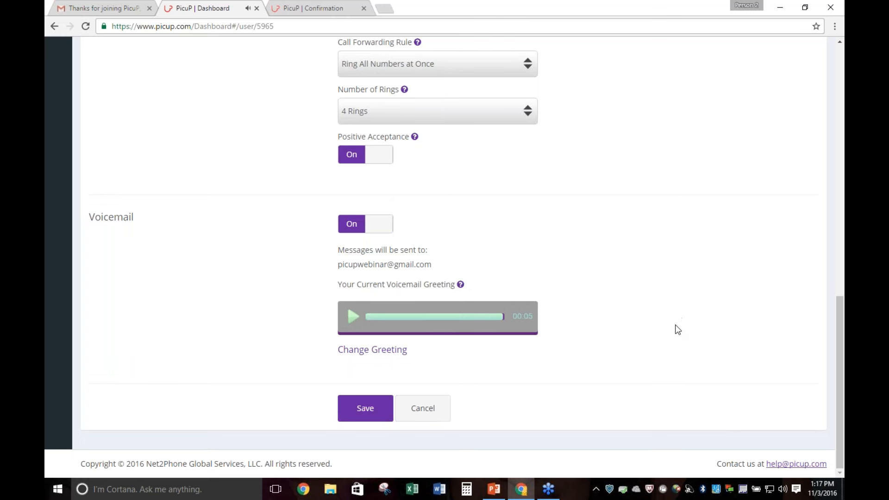
click(360, 358)
scroll(641, 352, down, 2)
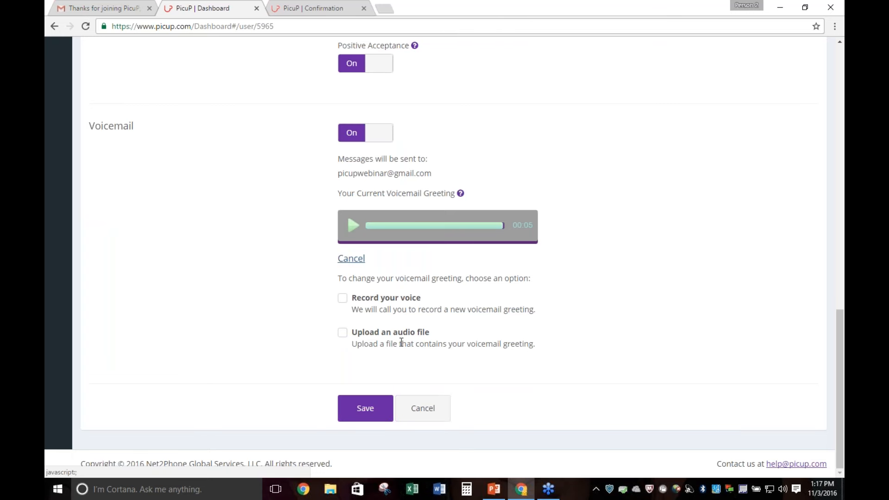
Exit the user profile without saving the changes and look over the Dashboard sections
scroll(401, 343, up, 10)
click(63, 79)
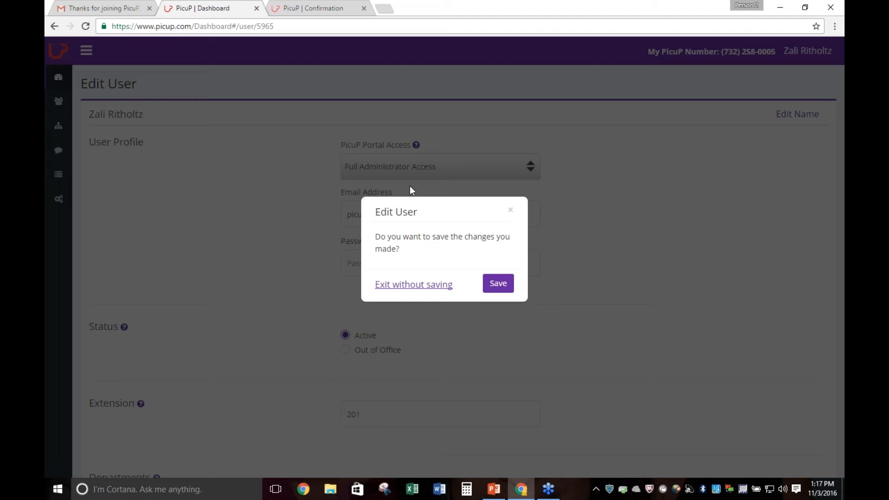
click(413, 284)
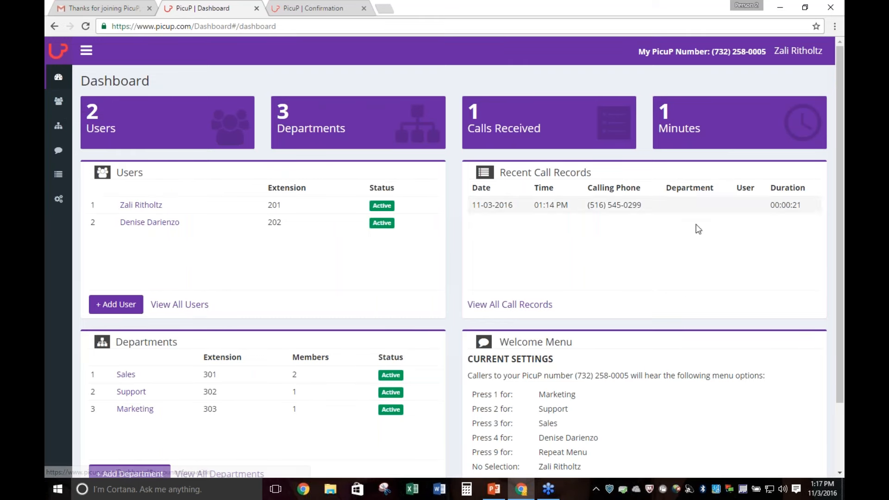
scroll(330, 205, down, 3)
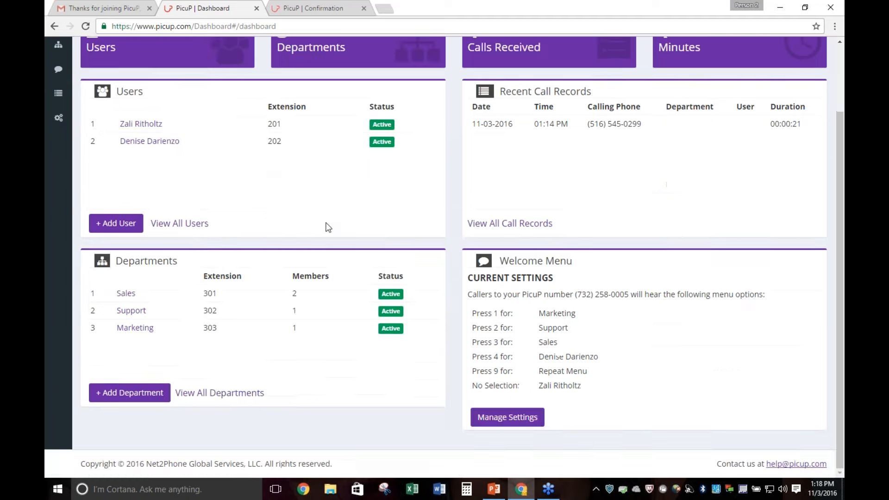
scroll(228, 290, up, 3)
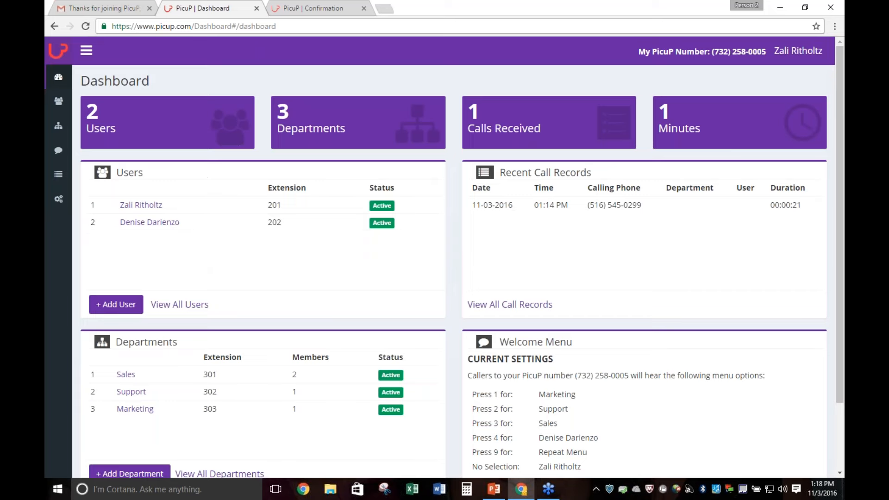
Open the Add New User form, review its profile, department, forwarding and voicemail fields, and return to the Dashboard
click(115, 307)
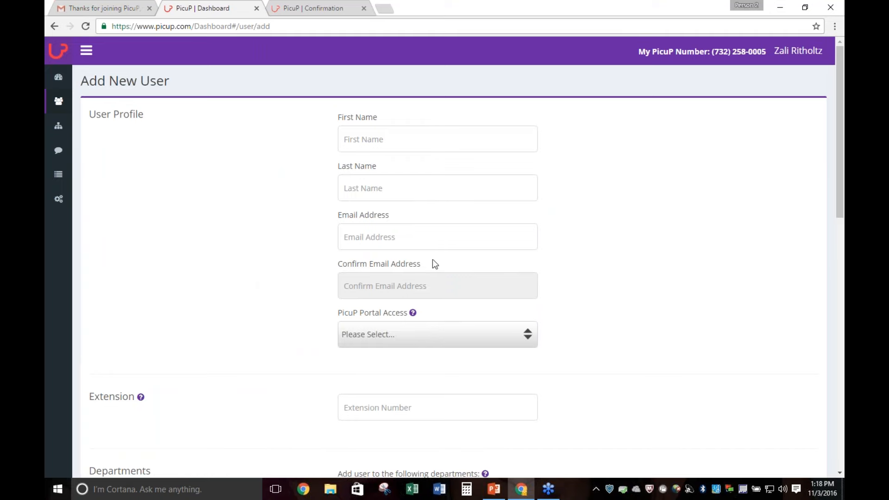
scroll(635, 371, down, 3)
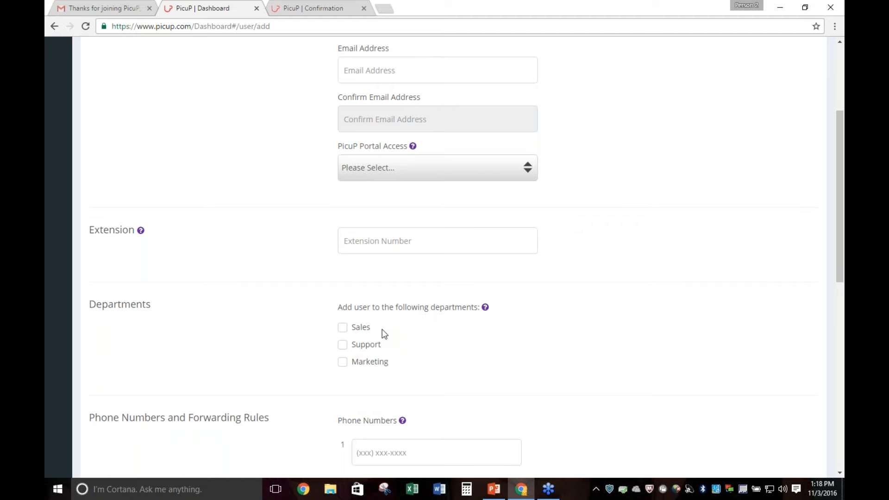
scroll(371, 320, down, 3)
scroll(496, 333, down, 4)
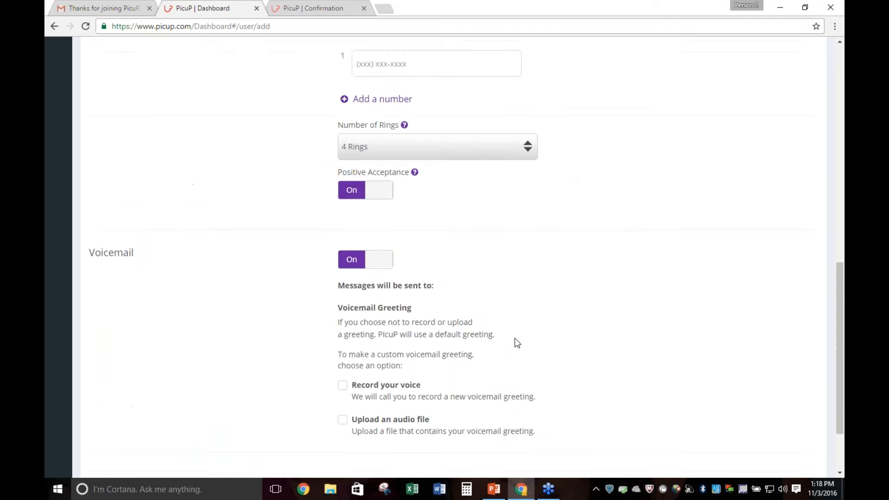
scroll(517, 343, up, 10)
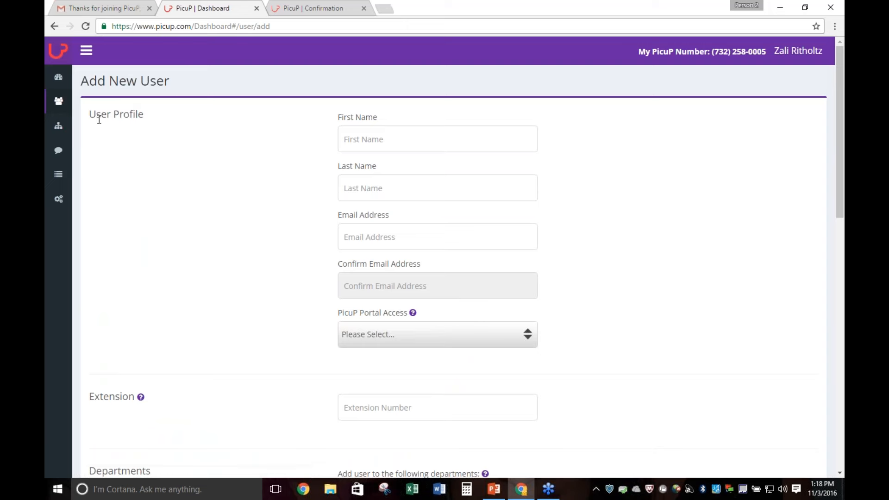
click(58, 77)
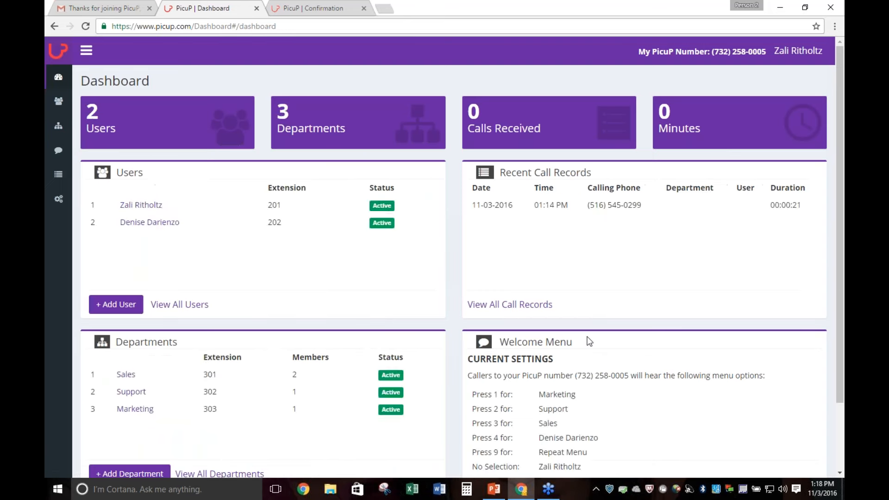
Open the Sales department for editing and review its status, extension, members and forwarding rules
scroll(589, 341, down, 2)
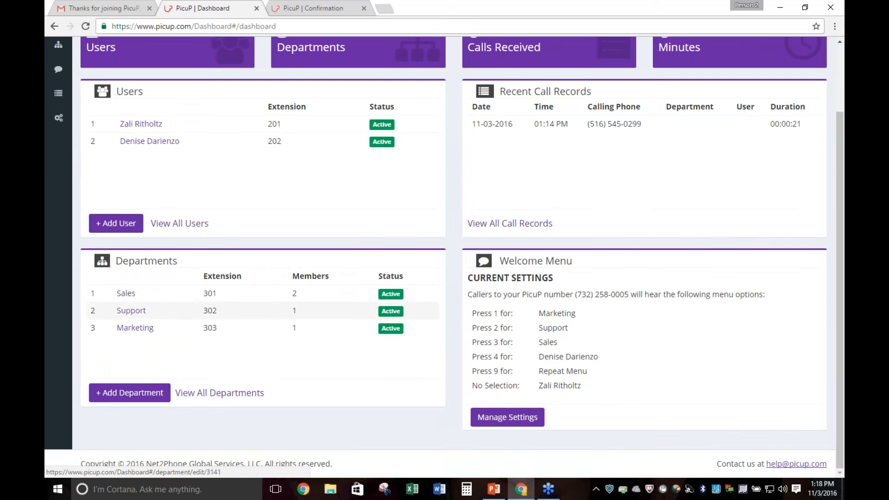
click(127, 297)
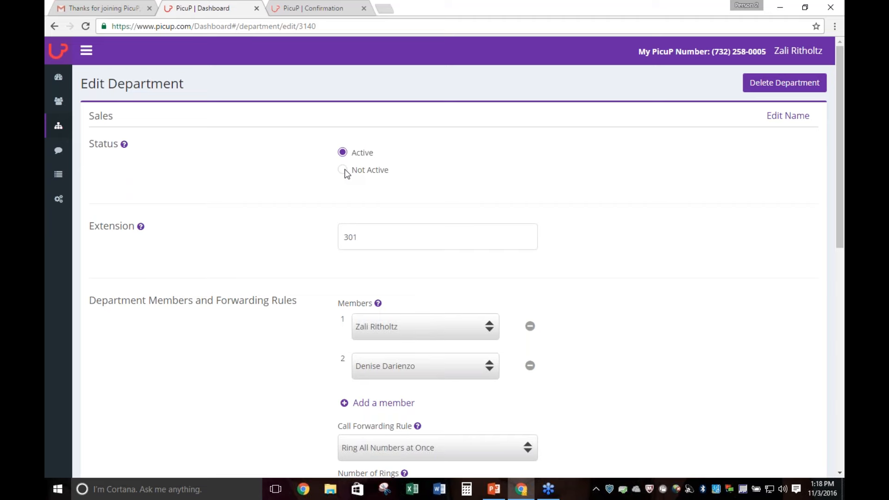
scroll(345, 173, down, 2)
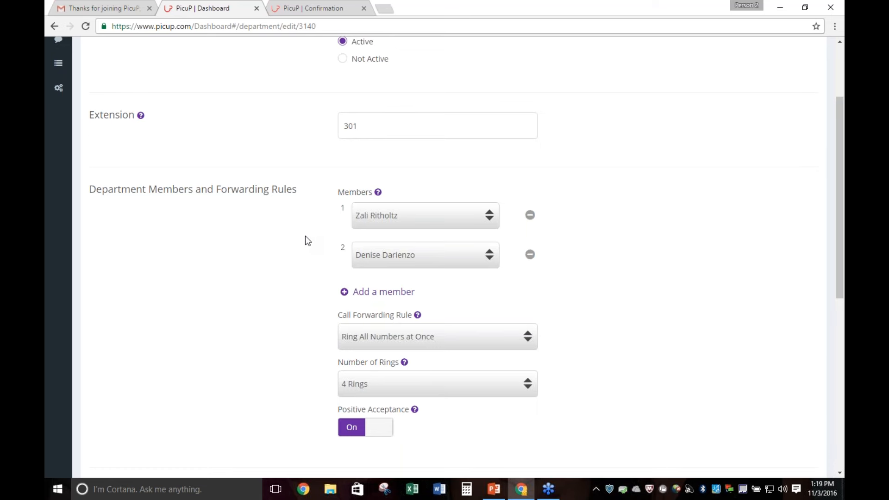
scroll(305, 236, down, 2)
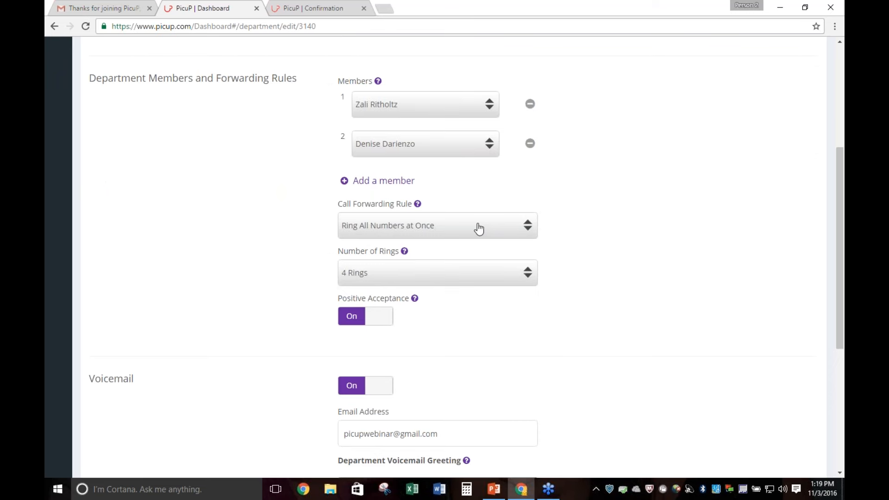
Set the Sales department's call forwarding rule to Ring Numbers in Order and swap the order of its two members
click(431, 233)
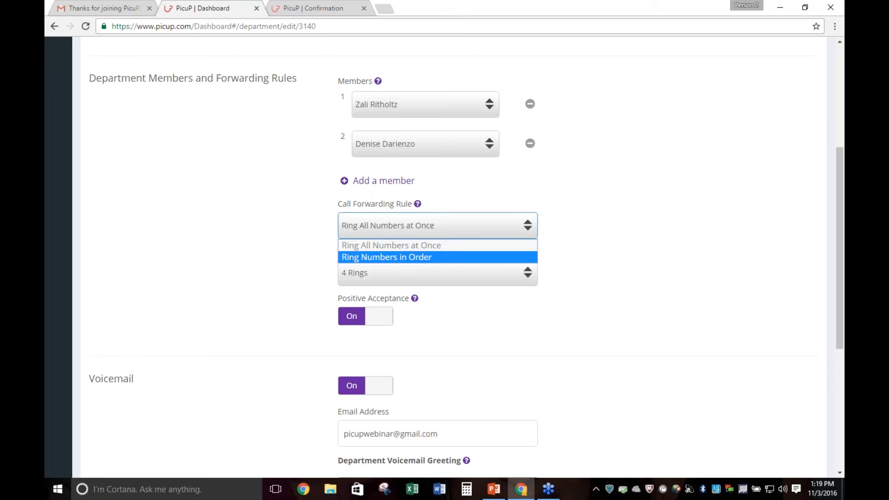
click(434, 258)
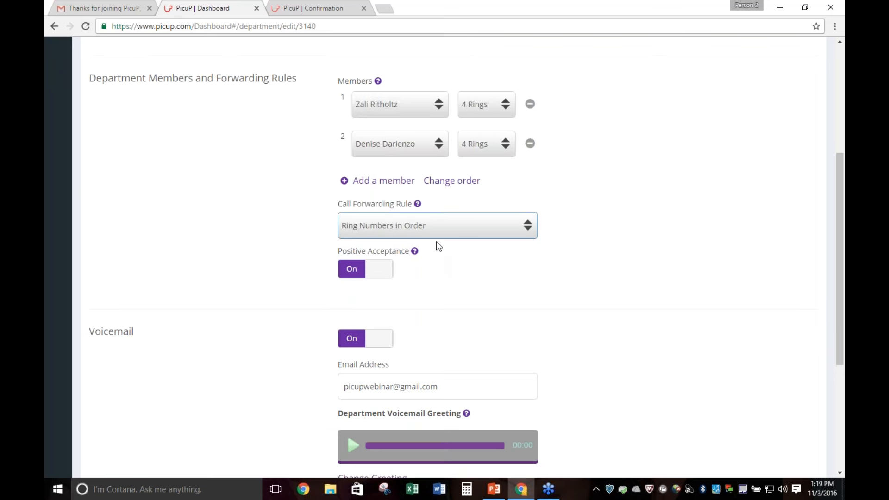
click(451, 181)
scroll(410, 163, up, 1)
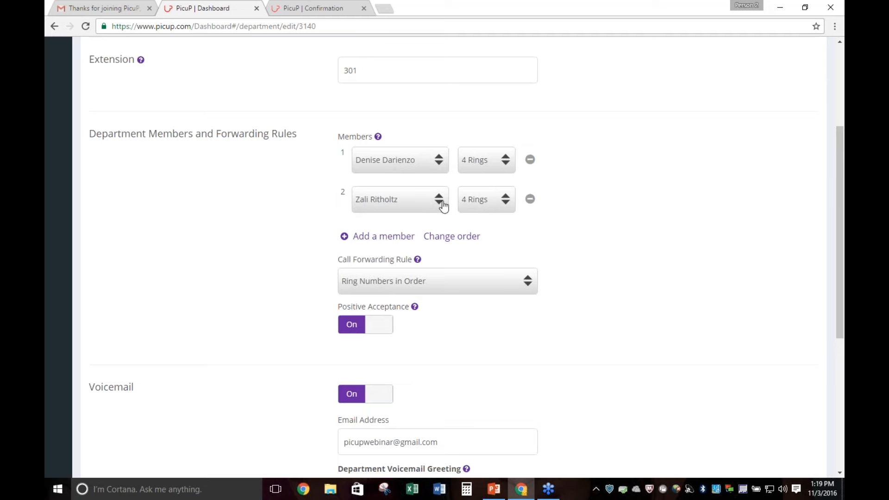
Review the Sales department's voicemail settings and play its voicemail greeting and department name recordings
scroll(752, 248, down, 1)
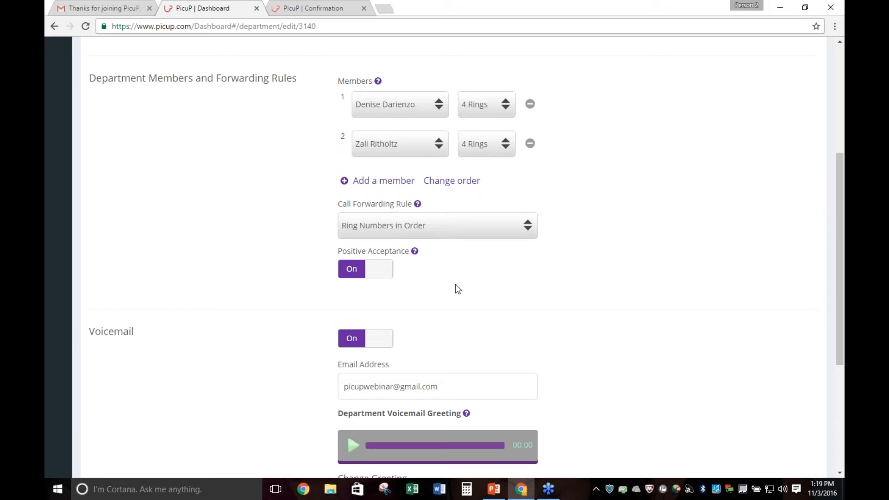
scroll(456, 288, down, 3)
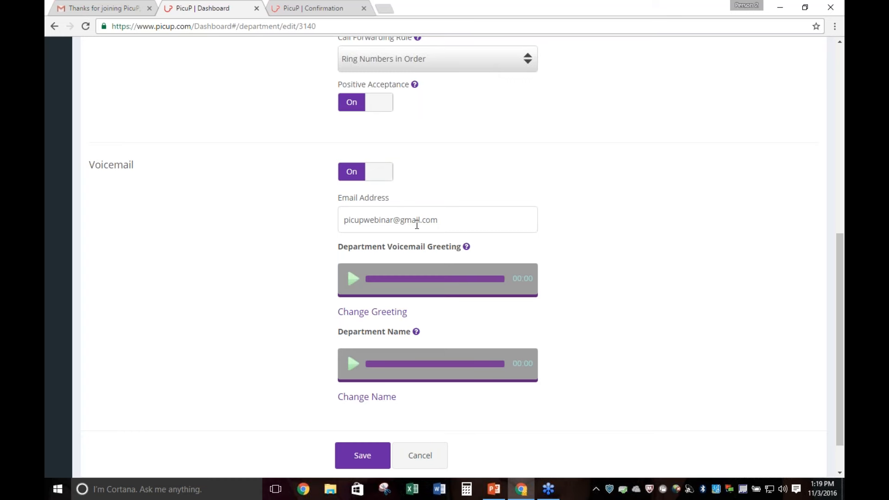
click(352, 279)
click(353, 279)
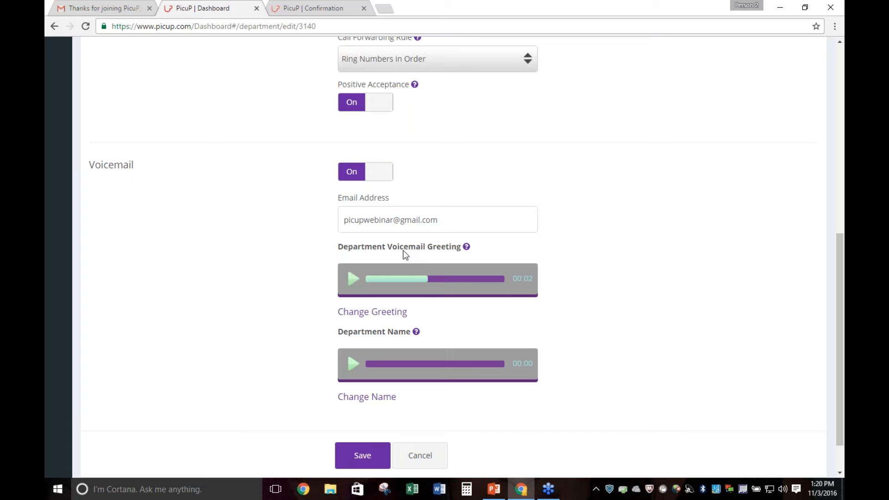
scroll(647, 263, down, 1)
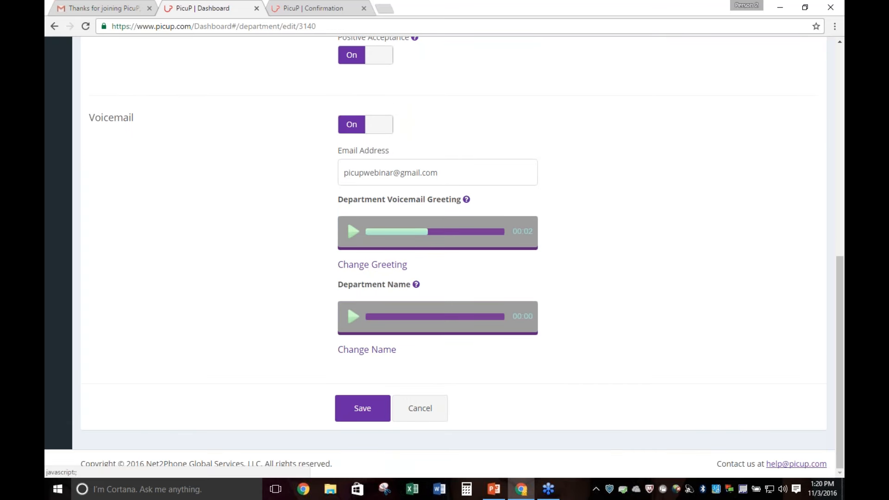
click(353, 323)
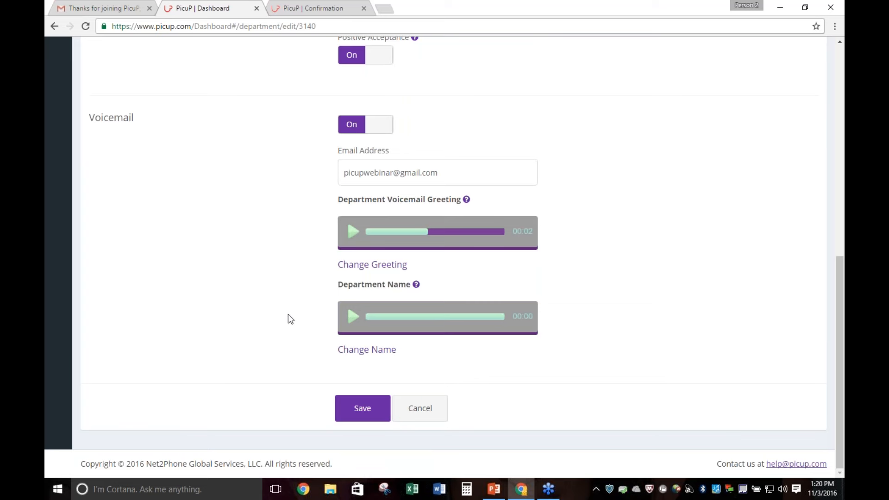
Show the options for changing the Sales department name recording, and exit the department without saving
click(360, 352)
scroll(638, 367, down, 2)
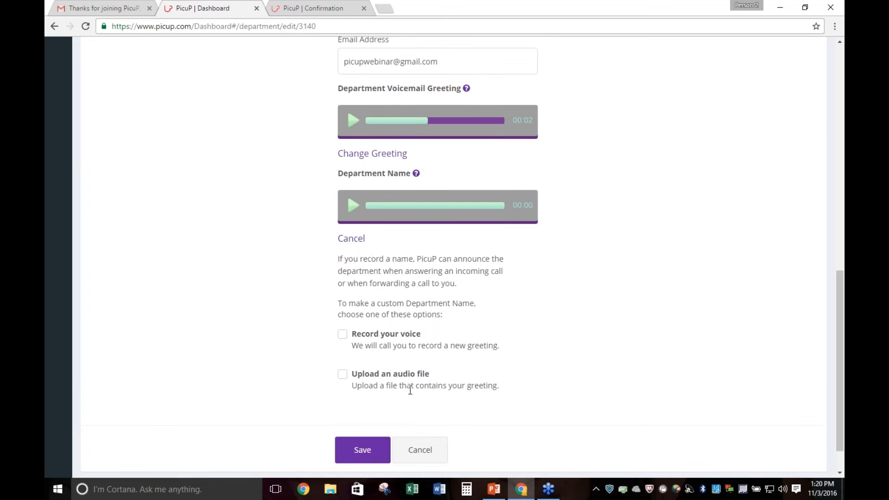
click(441, 460)
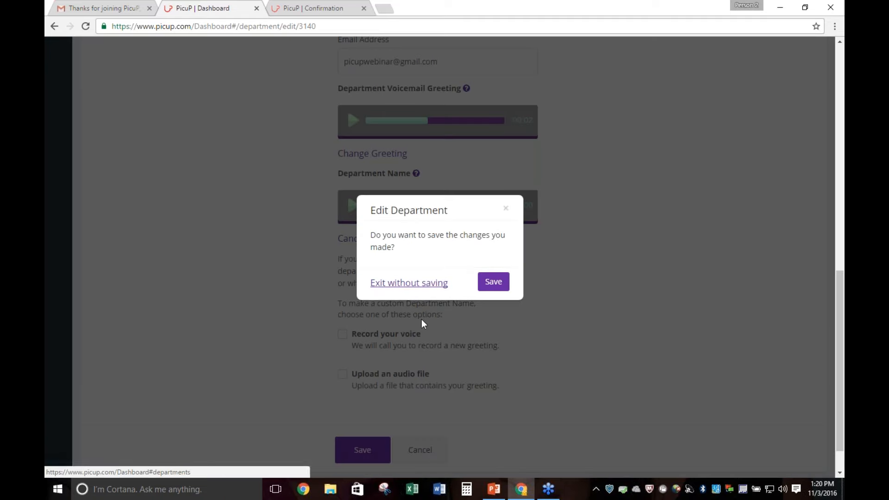
click(413, 284)
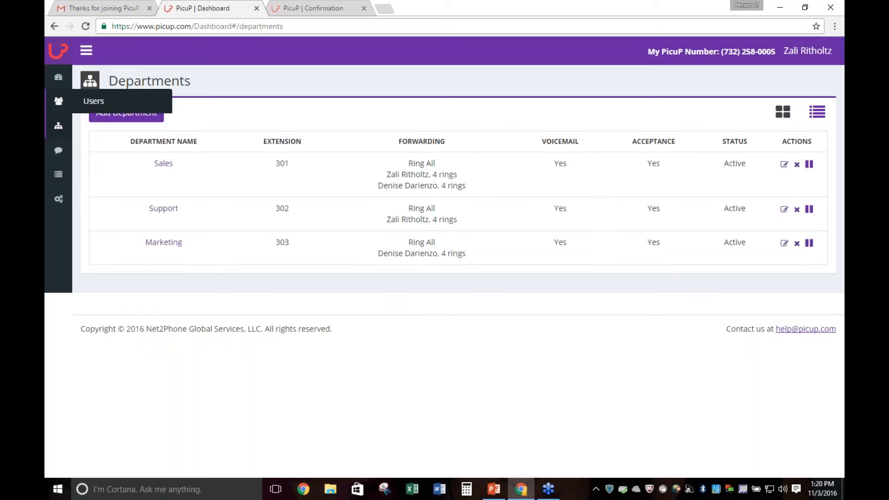
Return to the Dashboard overview, open the form for adding a department, and review its extension, member, forwarding and voicemail fields
click(60, 79)
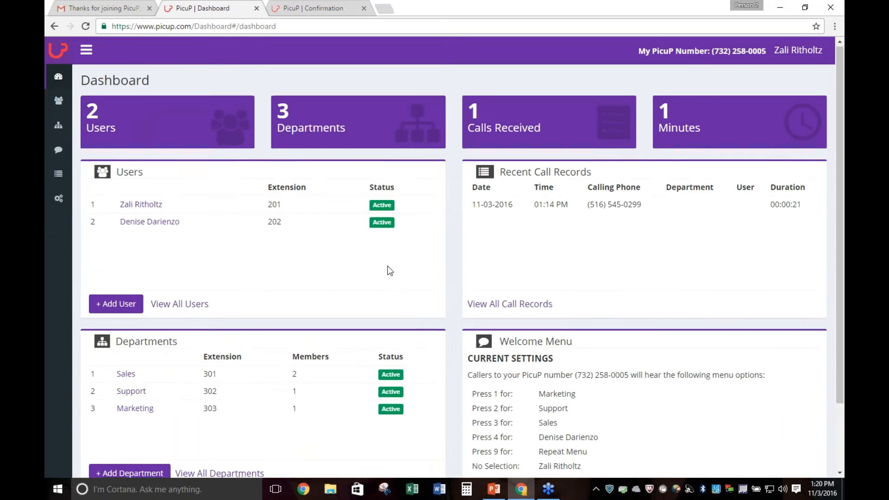
scroll(388, 270, down, 2)
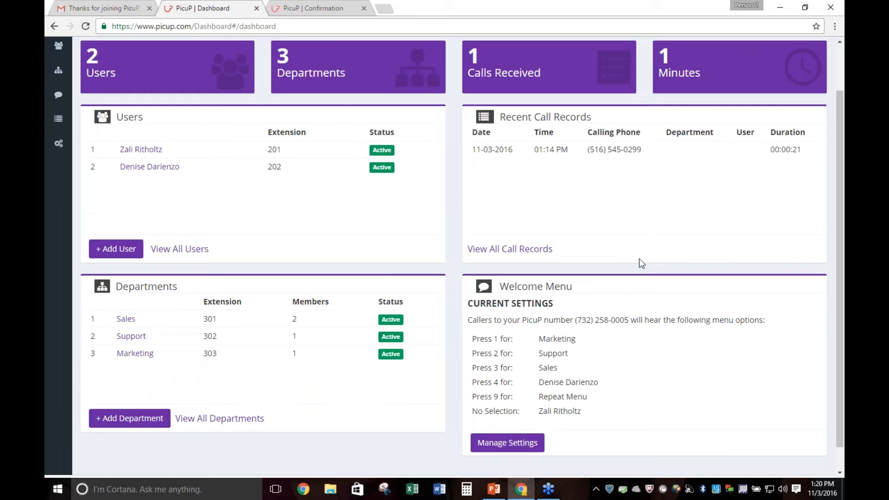
scroll(615, 300, down, 1)
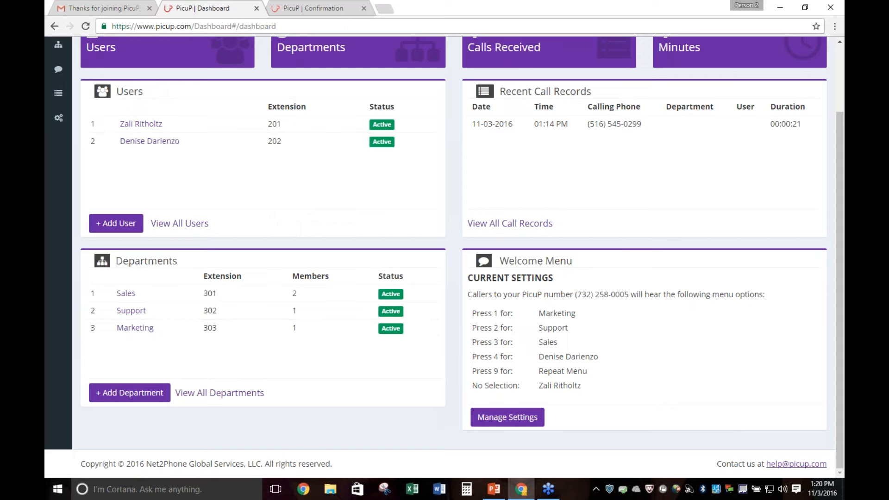
click(132, 393)
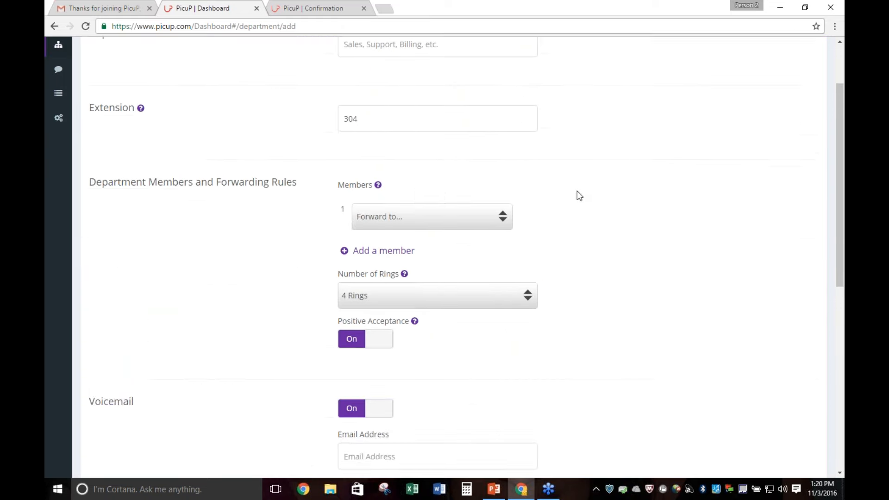
scroll(573, 195, up, 2)
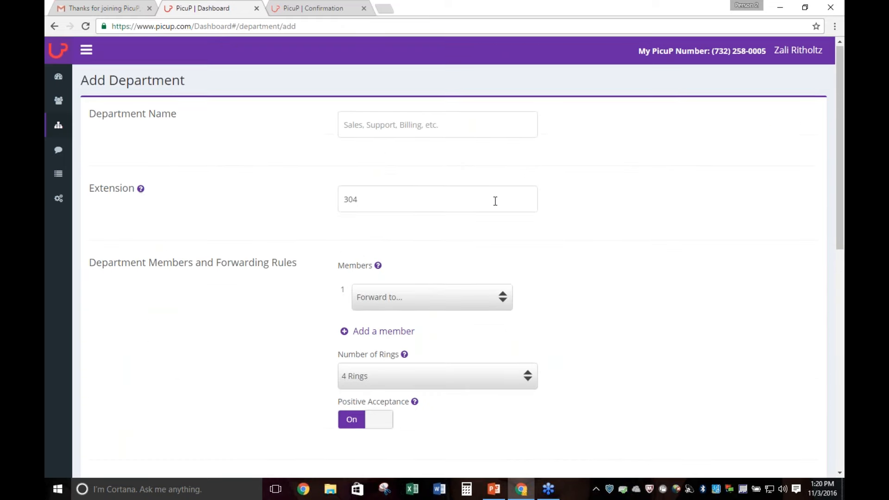
scroll(496, 203, down, 5)
scroll(498, 220, down, 4)
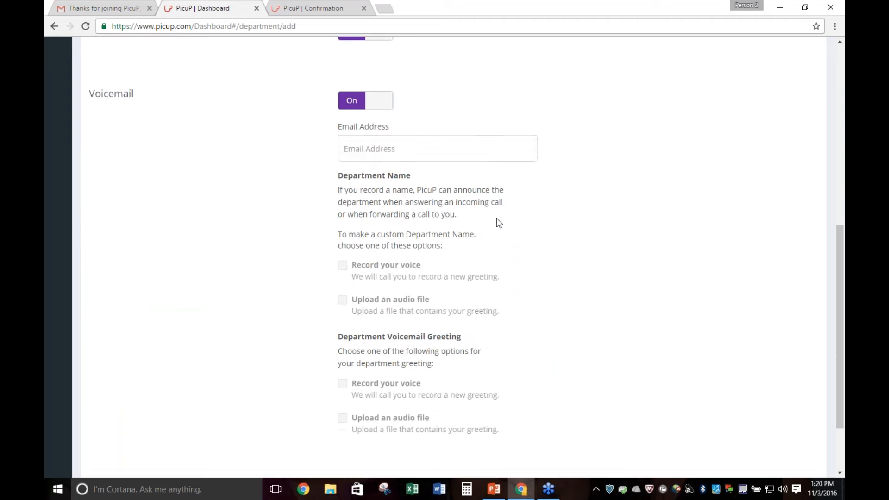
scroll(484, 237, up, 2)
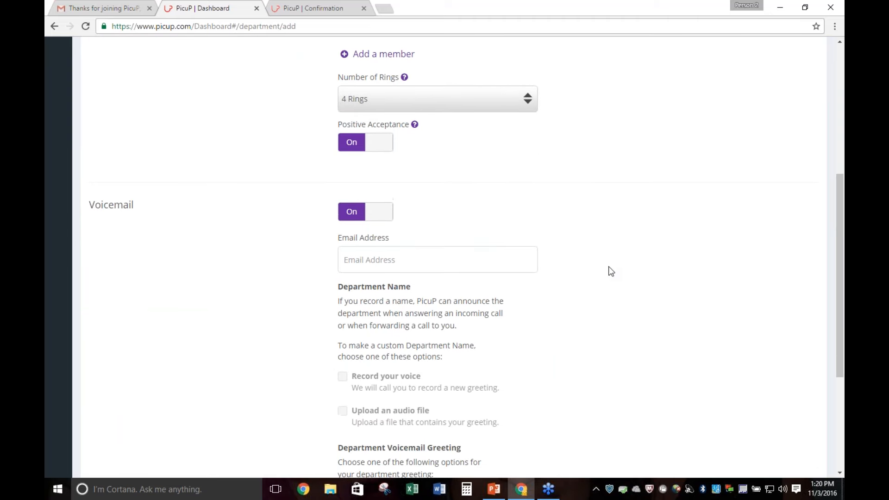
scroll(605, 274, up, 5)
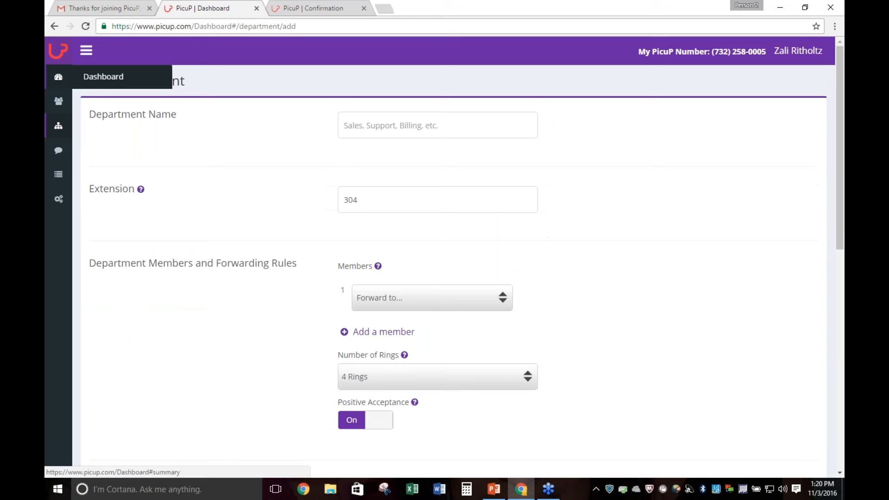
Go back to the Dashboard, open the Welcome Menu settings, and review the menu options and welcome greeting script
click(64, 86)
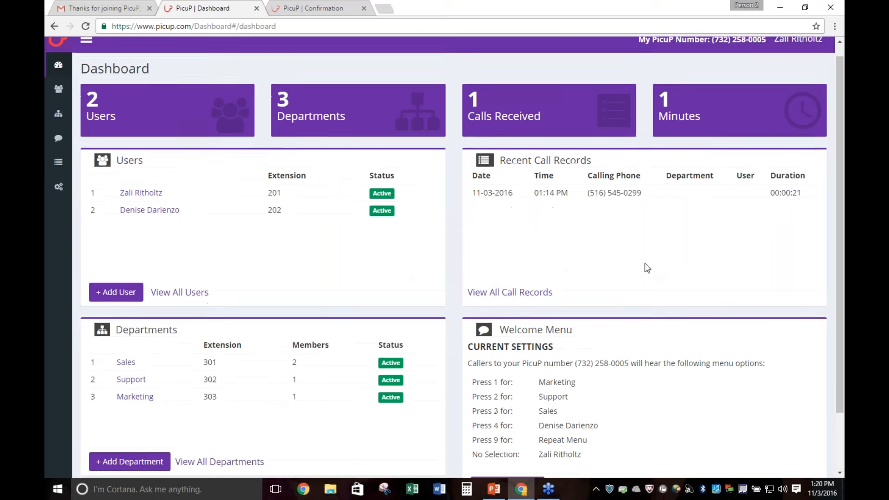
scroll(645, 266, down, 3)
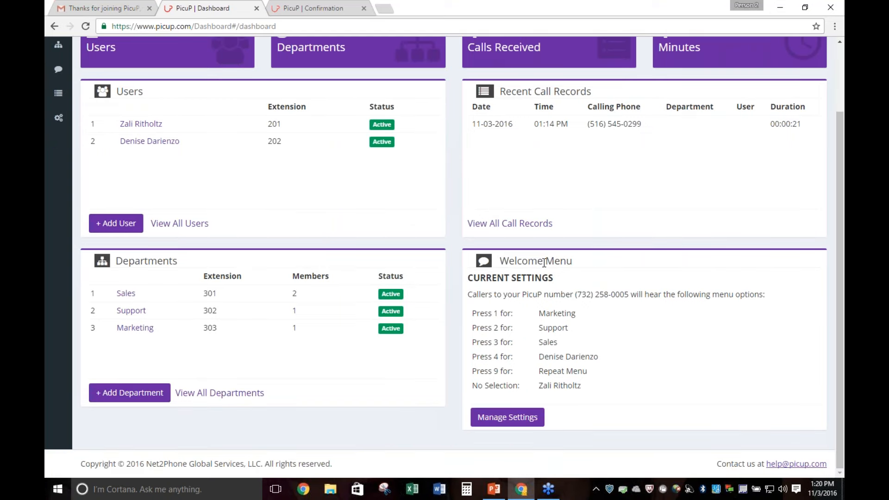
click(513, 421)
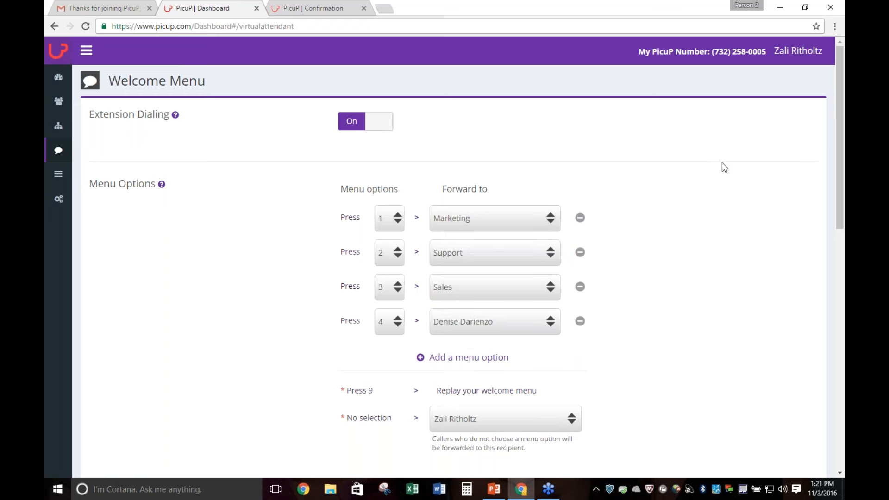
scroll(694, 153, down, 3)
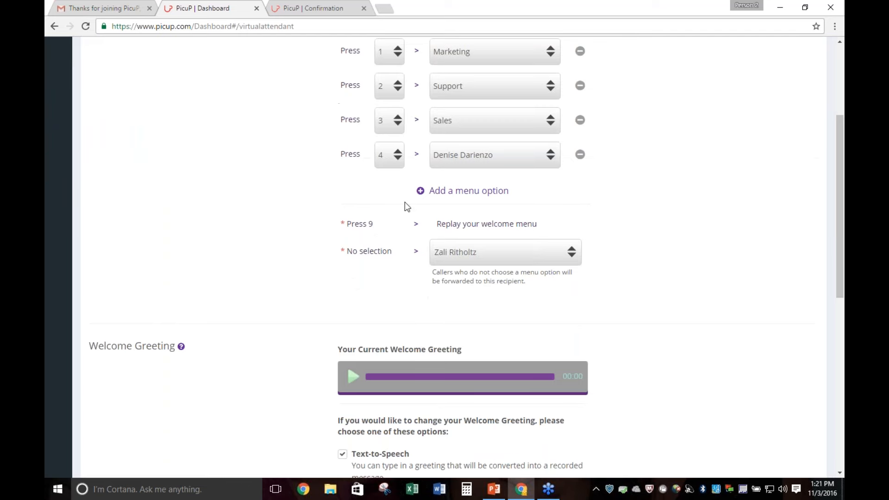
scroll(664, 172, down, 4)
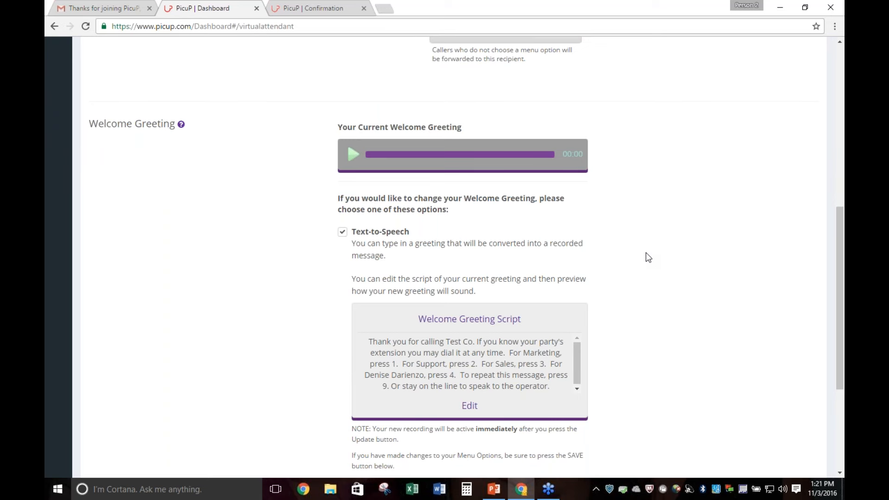
scroll(648, 257, down, 4)
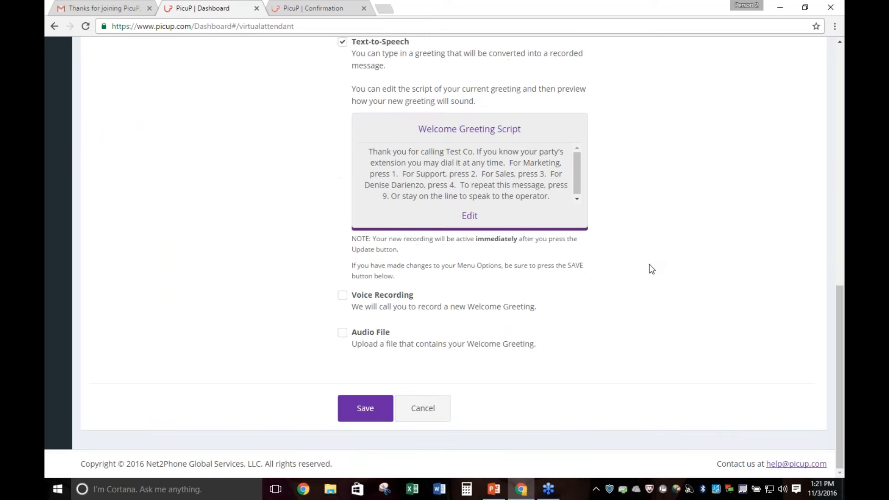
Try to request a phone call for recording a new welcome greeting by voice, and reload the page
click(342, 296)
click(388, 270)
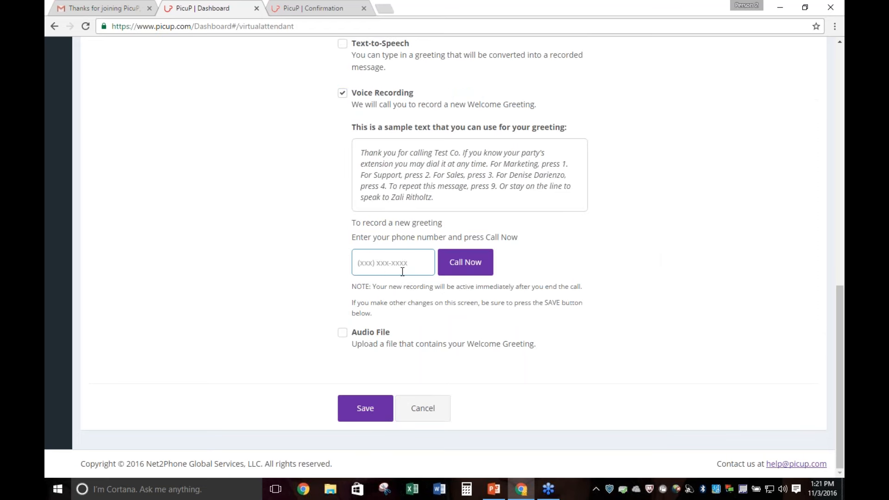
click(476, 265)
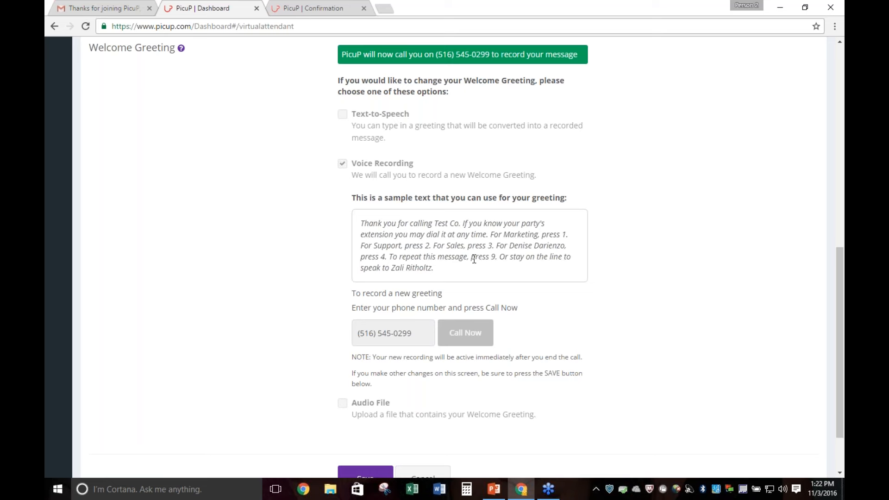
drag(435, 269, 399, 235)
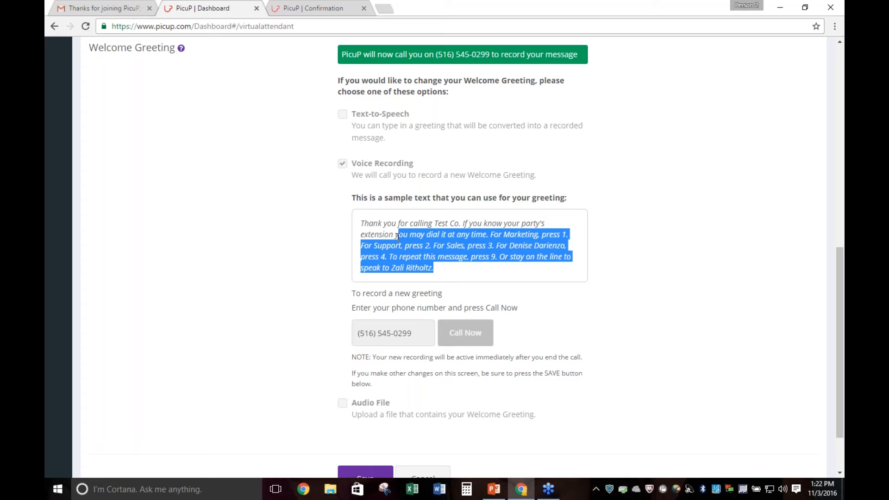
click(85, 26)
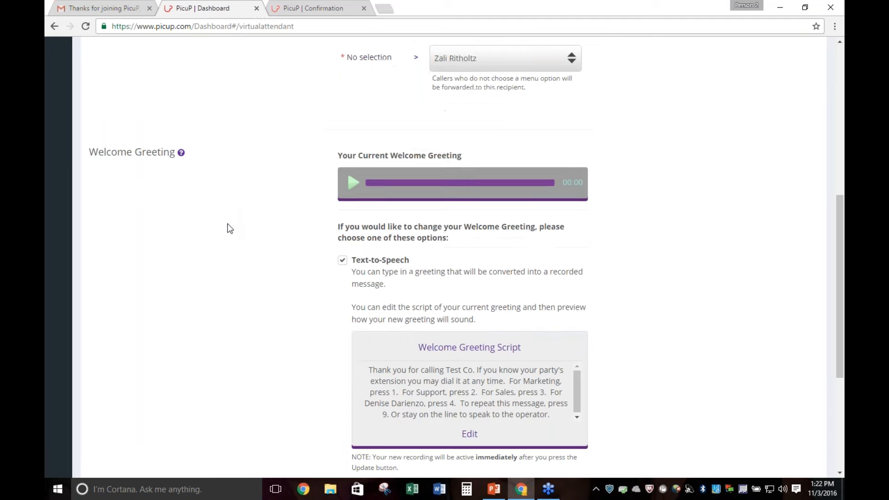
Choose Voice Recording for the welcome greeting, enter the phone number, and request the call to record it using the sample text
scroll(227, 224, down, 5)
click(343, 298)
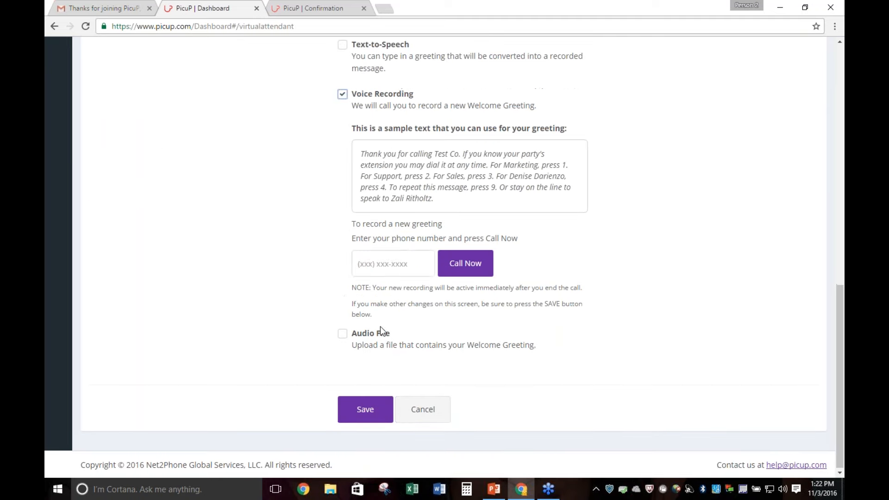
click(397, 260)
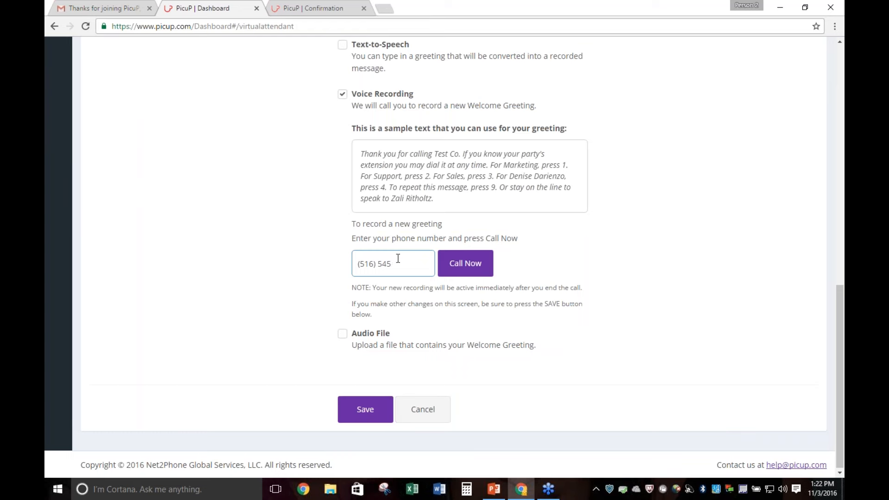
click(456, 265)
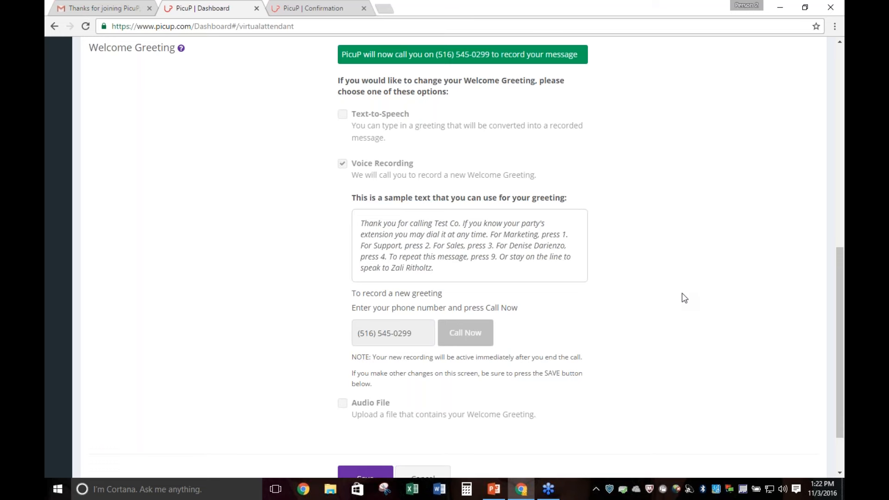
drag(405, 224, 427, 246)
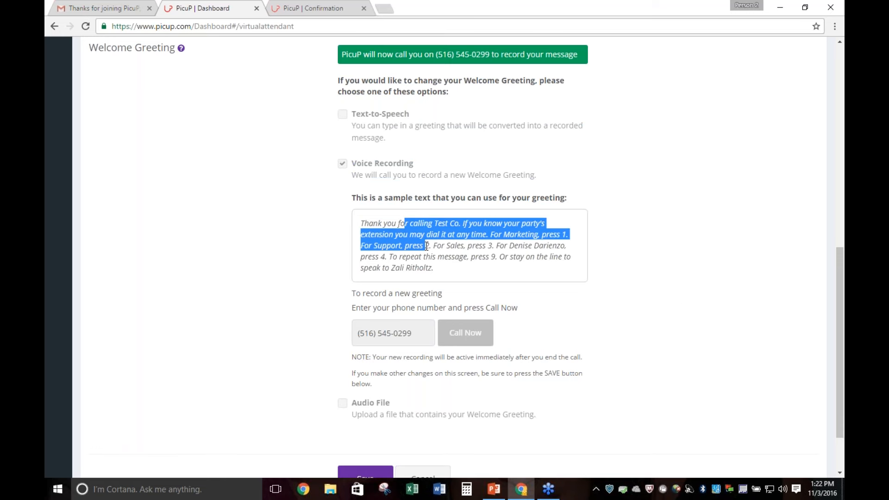
click(516, 276)
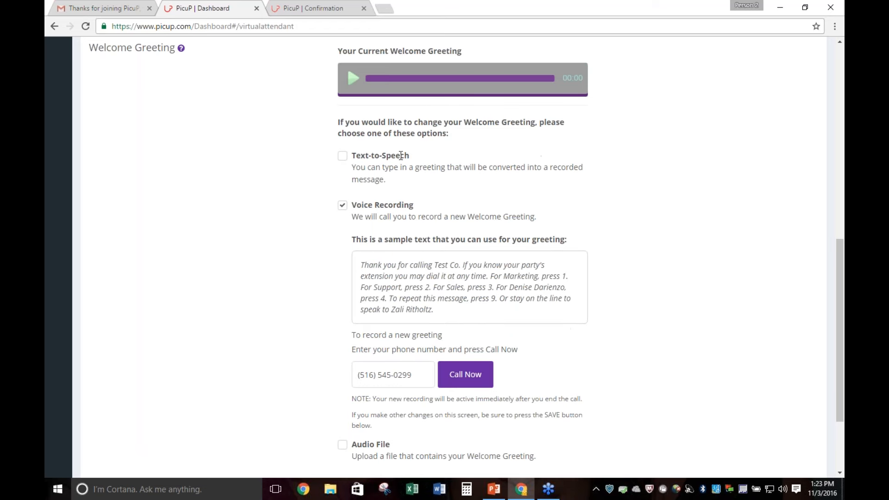
Play the current welcome greeting, pause it, and highlight the operator's first name in the sample text
click(353, 80)
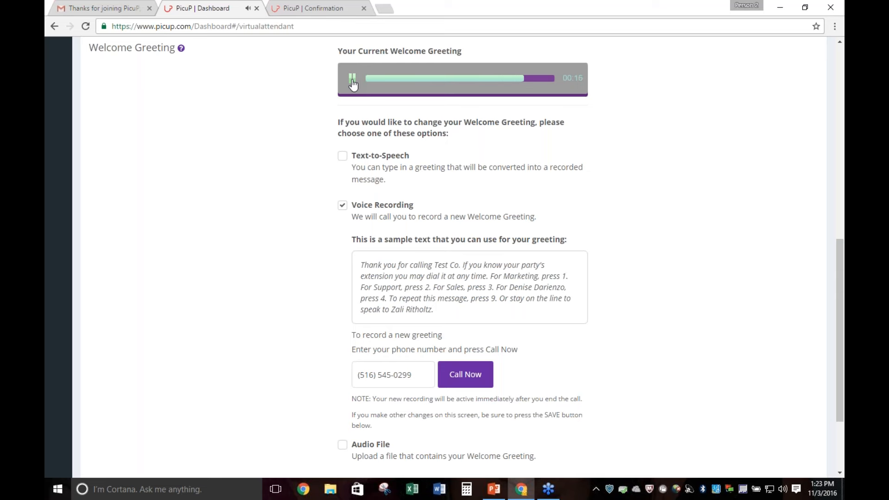
click(352, 81)
double_click(394, 309)
Show the Audio File upload option for the welcome greeting, and leave the Welcome Menu without saving
scroll(650, 363, down, 3)
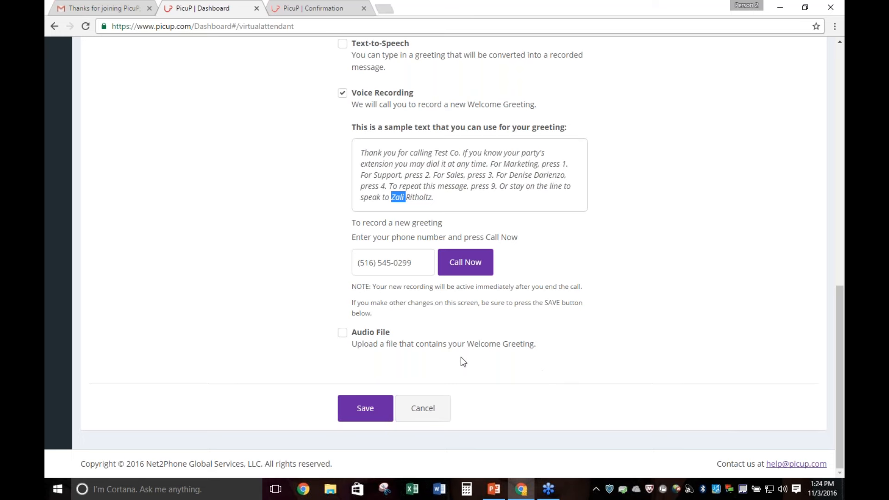
click(342, 333)
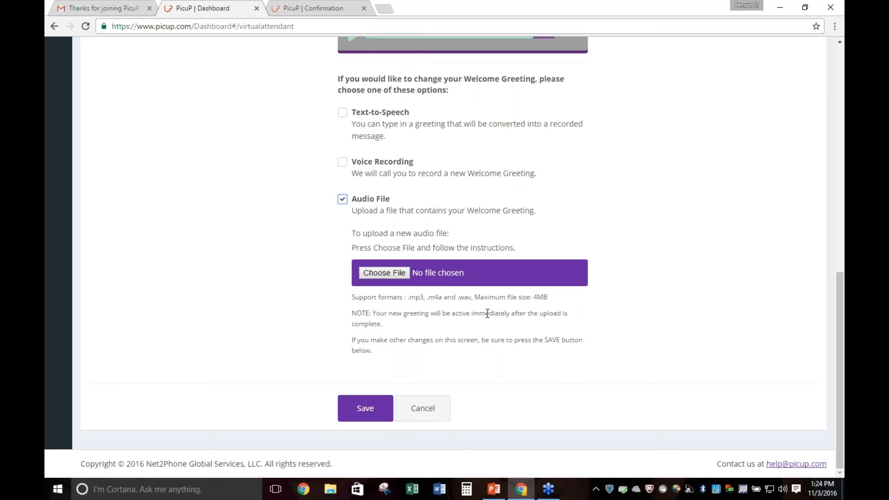
scroll(483, 328, up, 10)
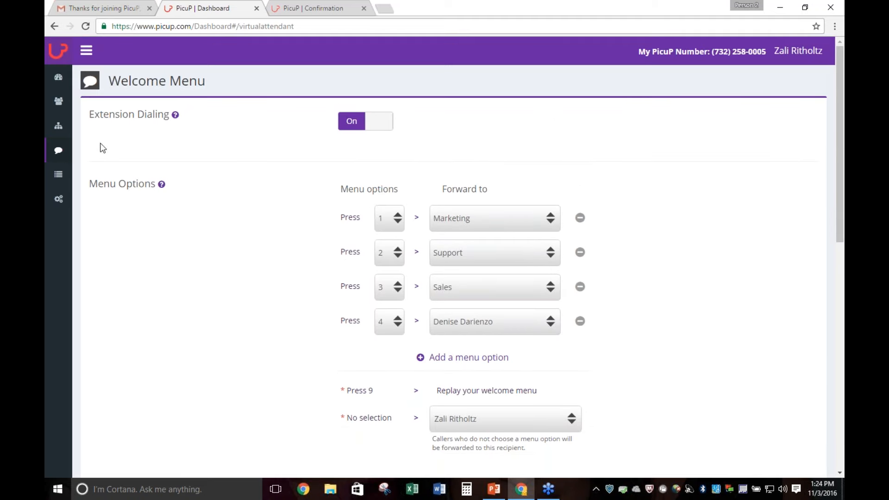
click(59, 88)
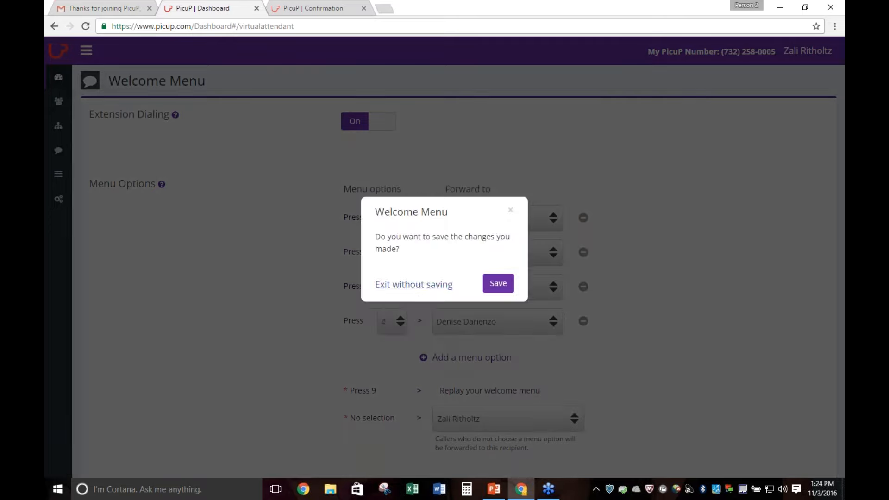
click(394, 284)
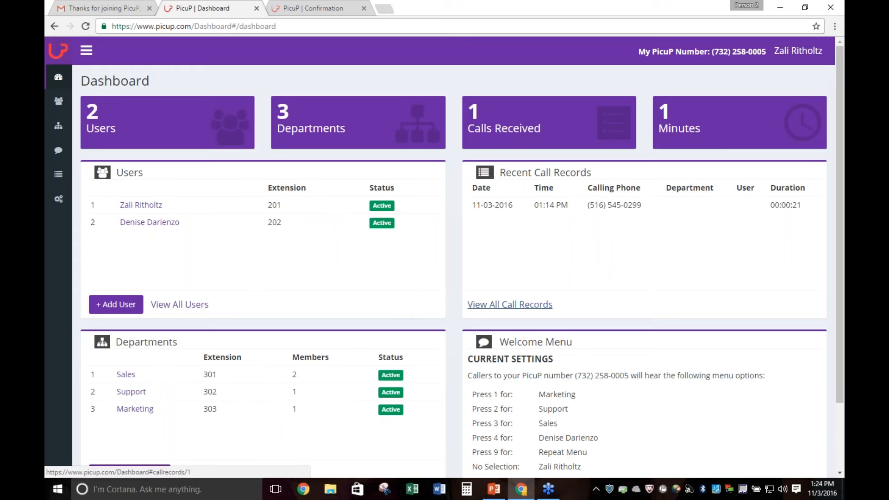
View all call records, highlight the result of the listed call, and return to the Dashboard overview
click(528, 304)
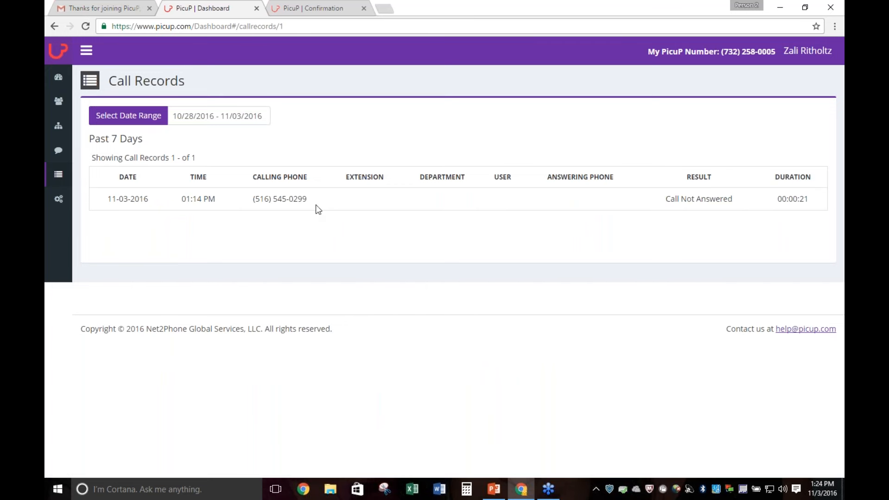
drag(738, 199, 665, 201)
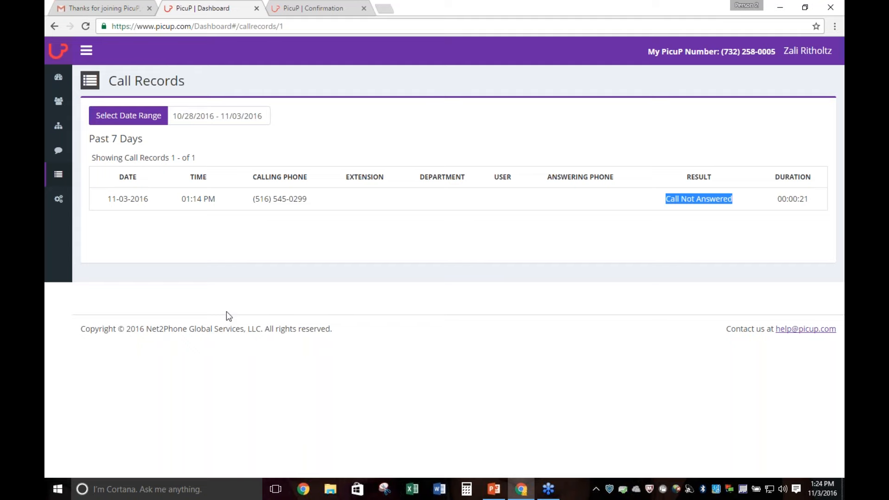
click(58, 77)
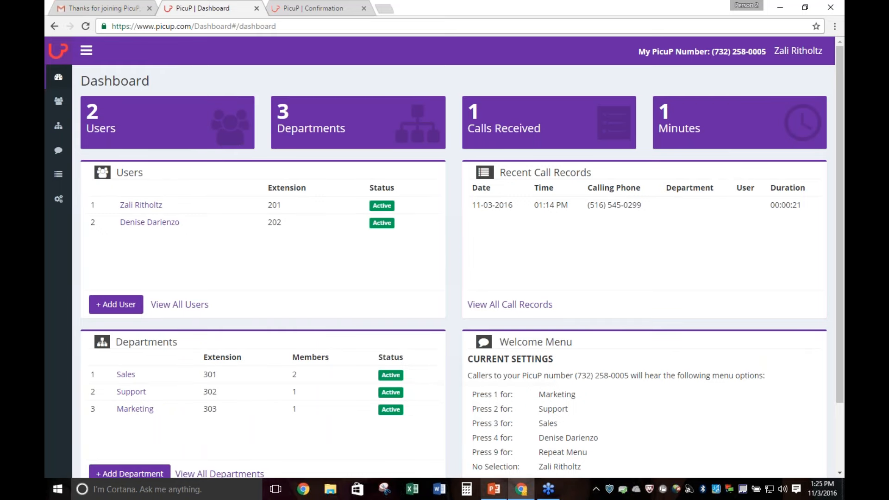
Switch to the PowerPoint presentation and start the slide show from the Q&A slide
click(498, 495)
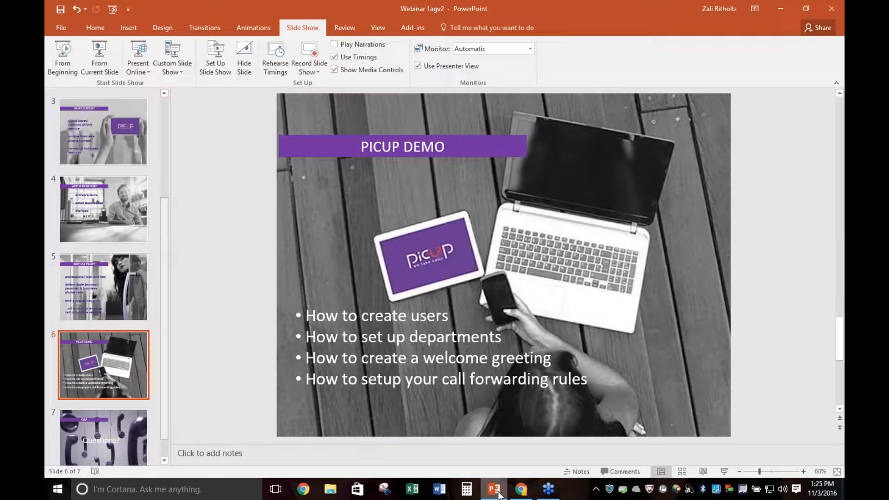
click(104, 435)
click(99, 58)
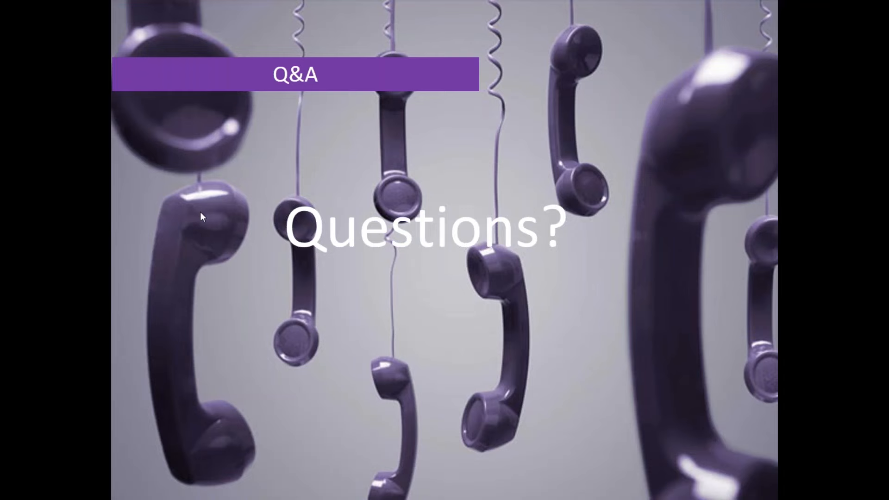